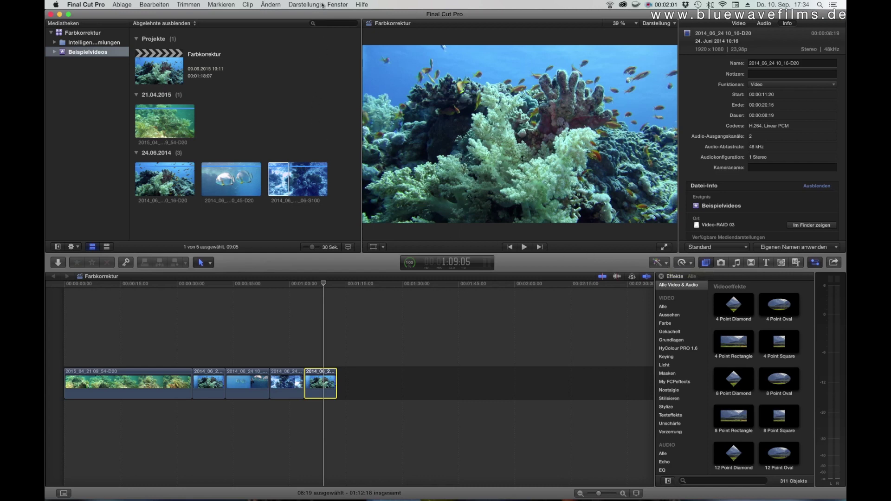
Step: Hide the libraries list and the clip browser from the workspace
click(306, 6)
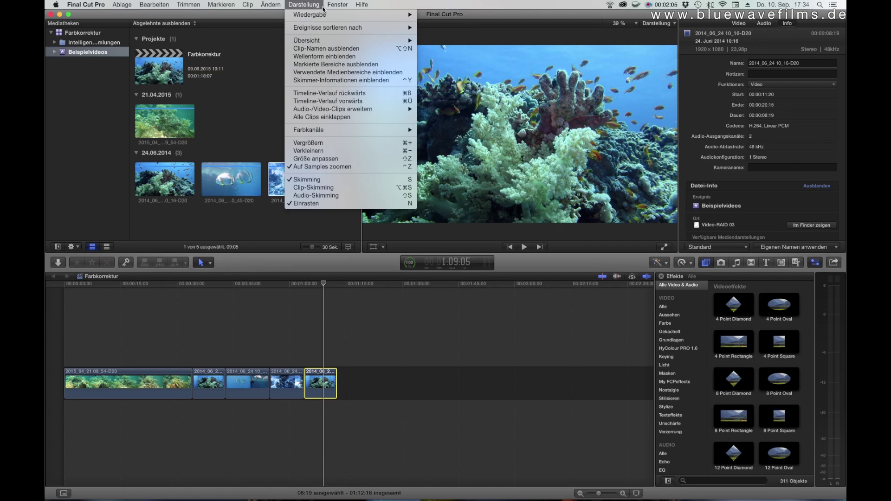
mouse_move(339, 7)
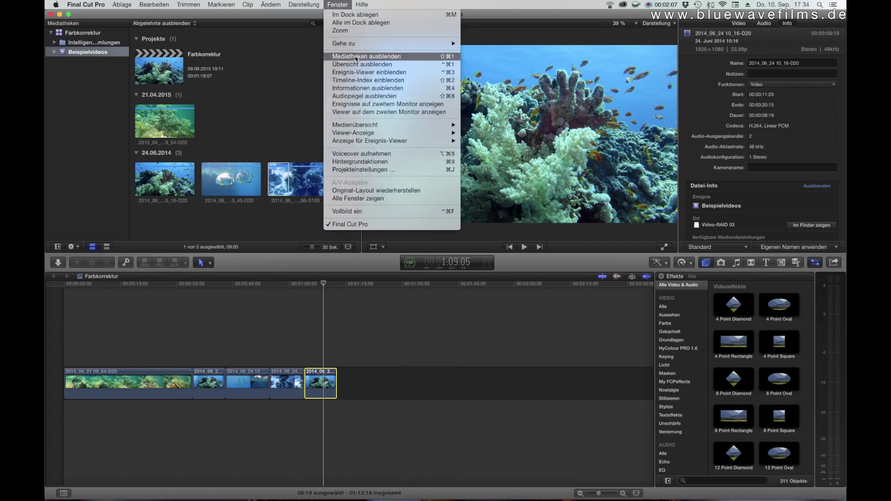
click(356, 56)
click(338, 5)
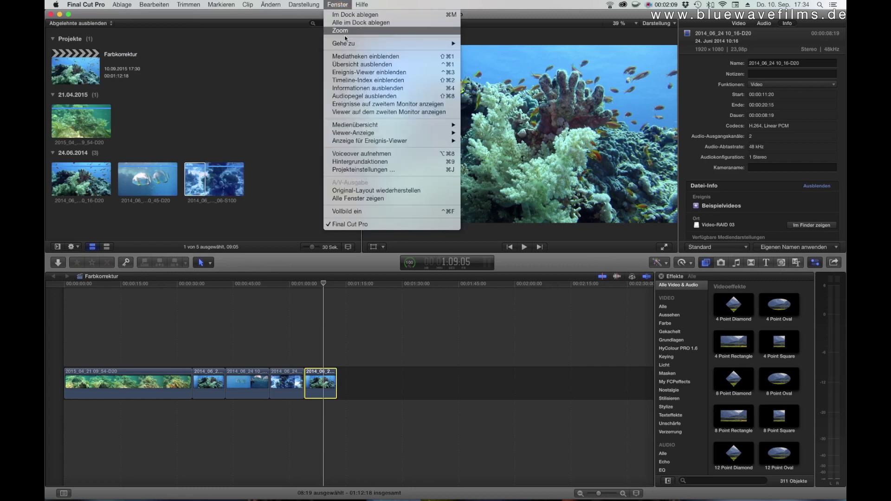
click(356, 65)
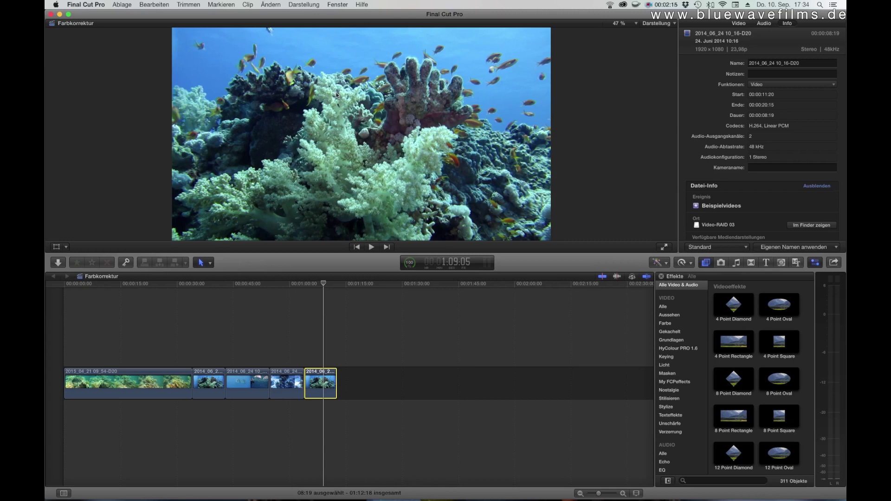
Step: Show the video scopes and change the upper Vectorscope to a waveform display
key(super+7)
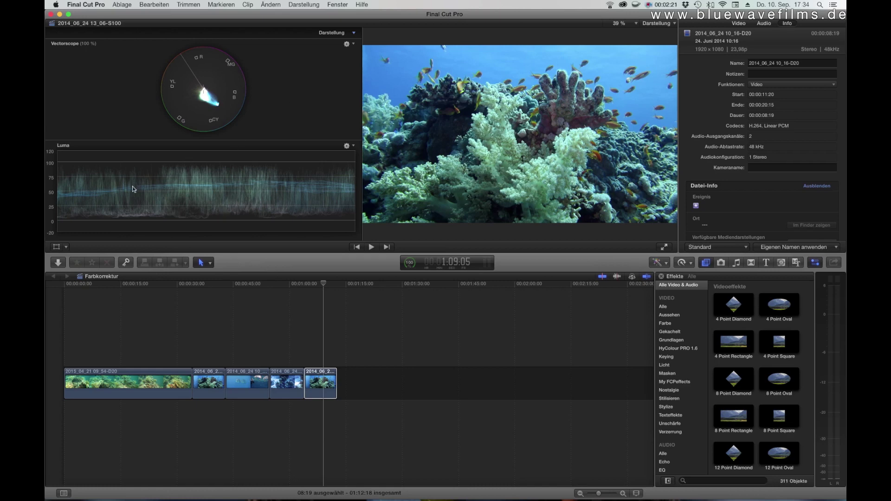
click(354, 45)
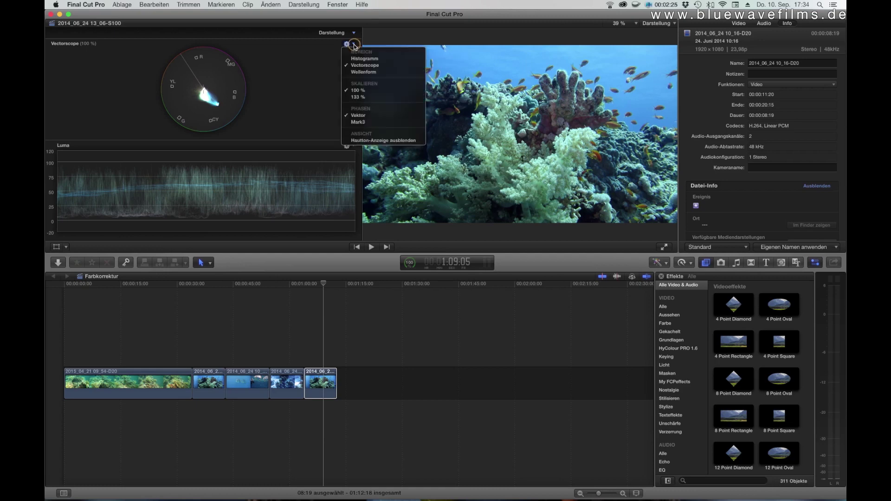
click(358, 73)
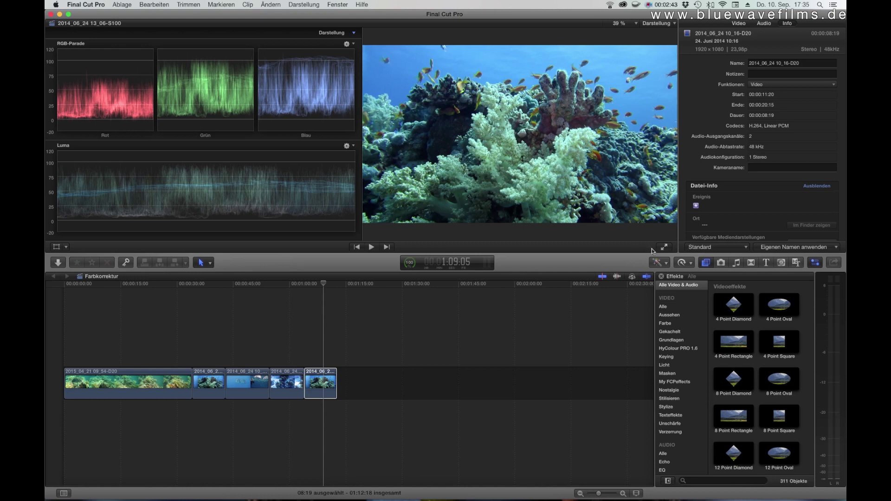
Step: Open the exposure controls of the Color Board for the last timeline clip
click(668, 263)
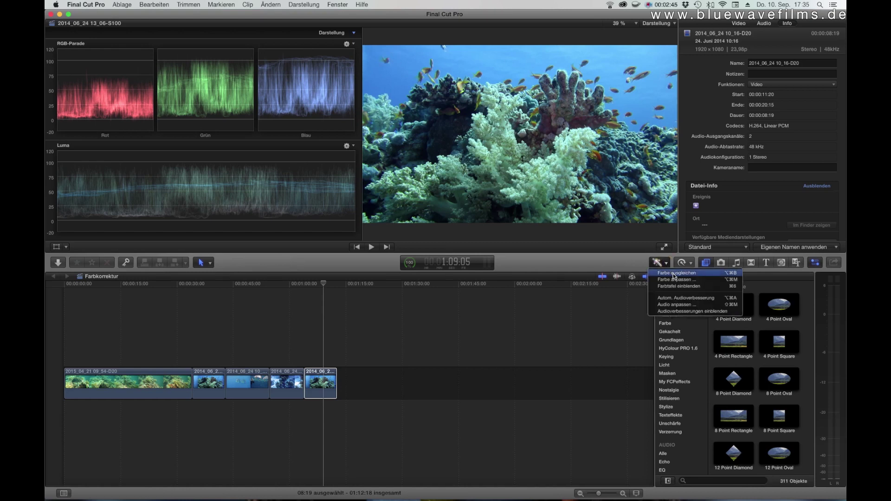
click(680, 280)
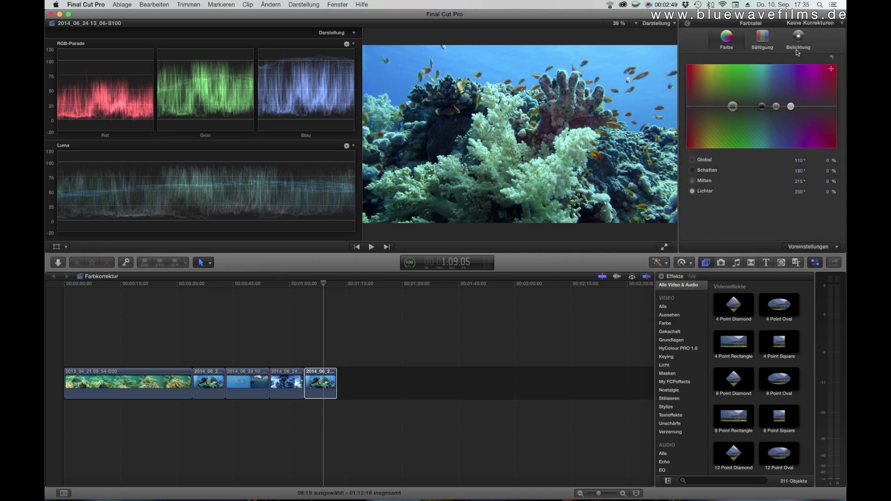
click(800, 38)
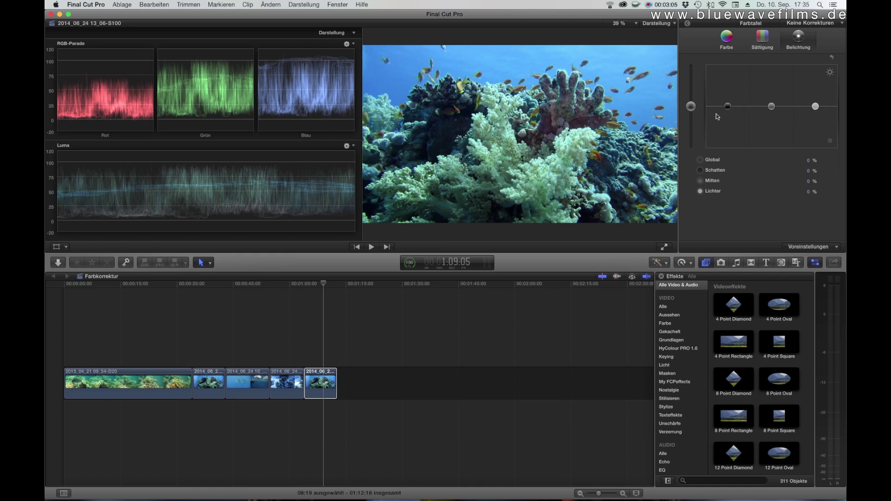
Step: Play the last clip from its start to examine the footage and its scopes
click(305, 285)
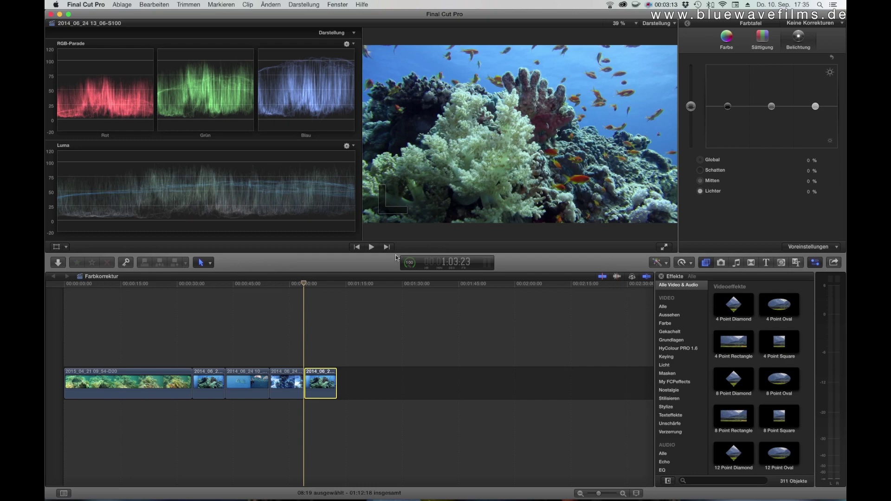
click(372, 247)
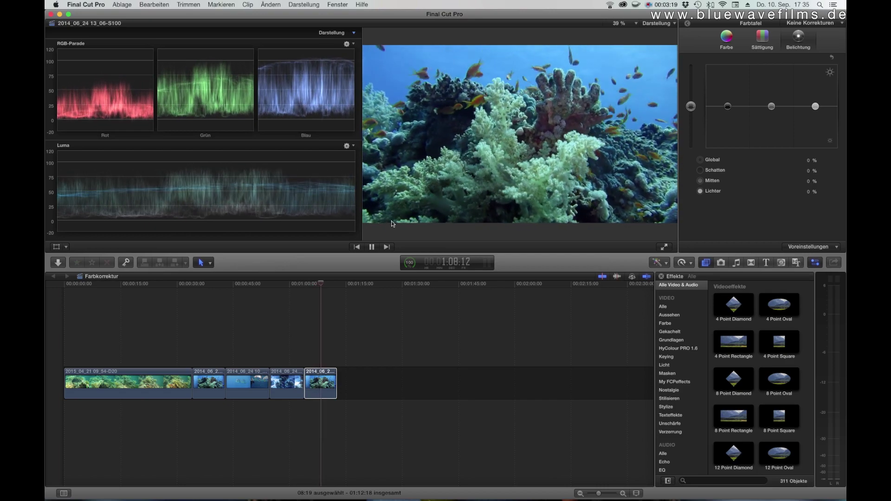
click(371, 248)
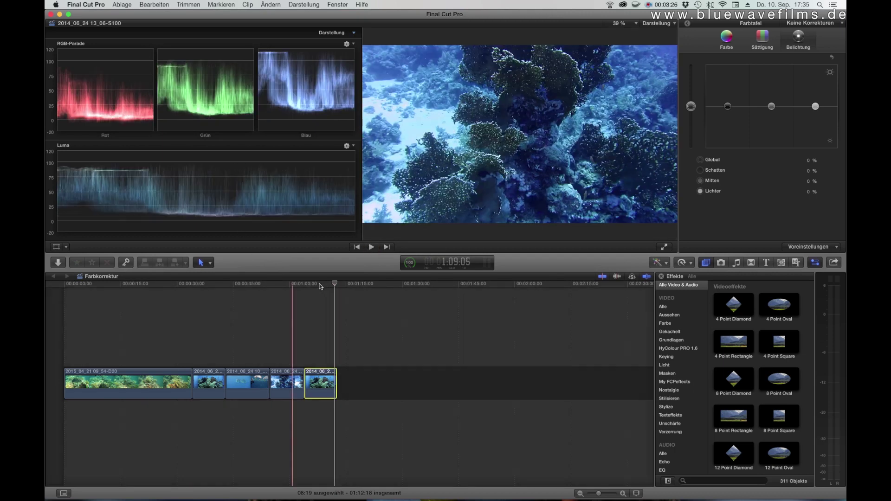
Step: Park the playhead in the last clip at about 1:08:02 and lower its shadow exposure to -2 %
click(319, 285)
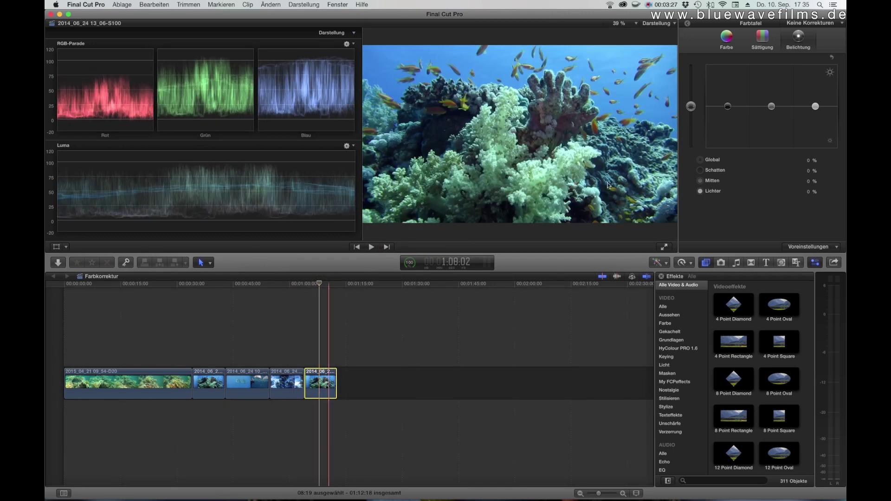
drag(728, 109, 728, 109)
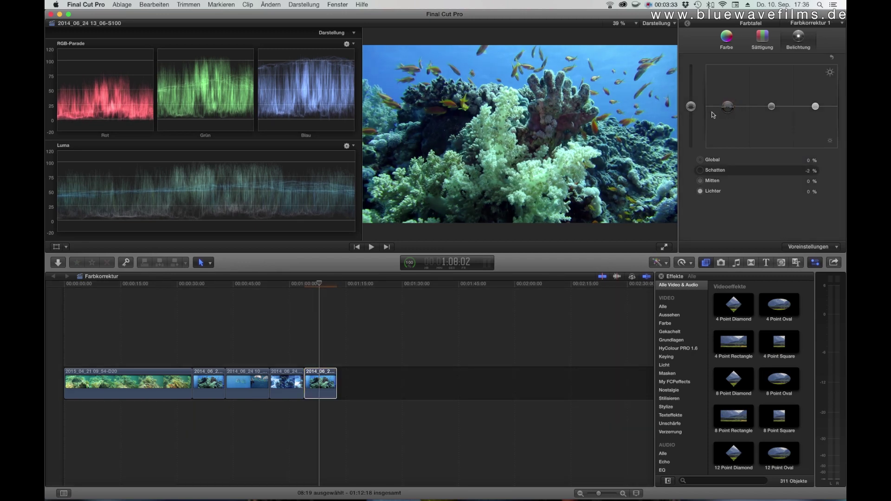
Step: Color-correct the last clip with shadows at 179°, 1 %, midtones at 211°, -39 % and highlights at 75°, -20 %, and close the Color Board
click(726, 38)
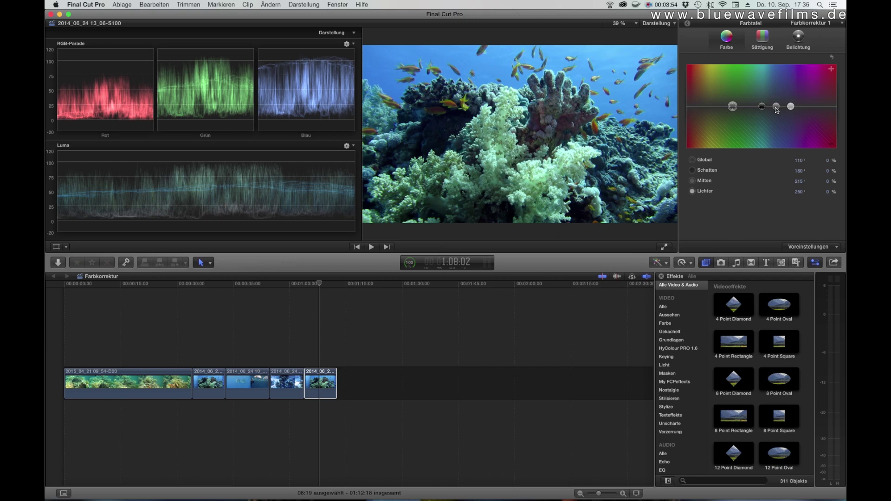
drag(777, 106, 776, 125)
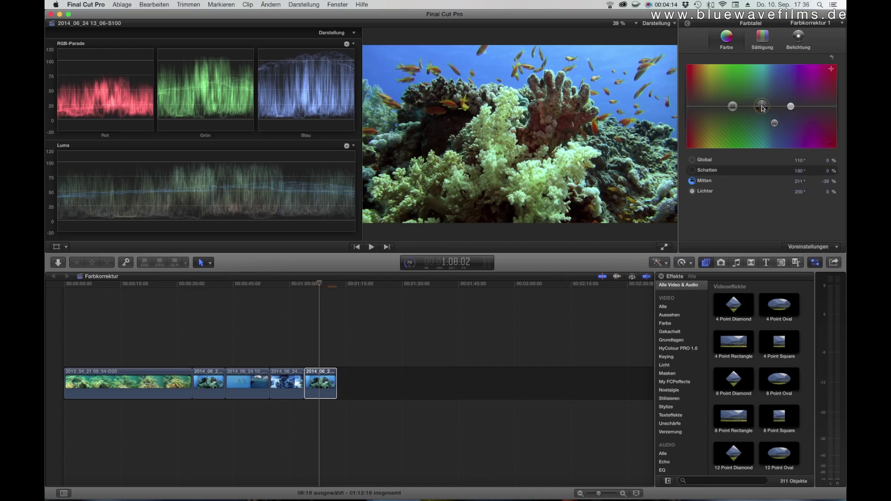
drag(763, 108, 717, 114)
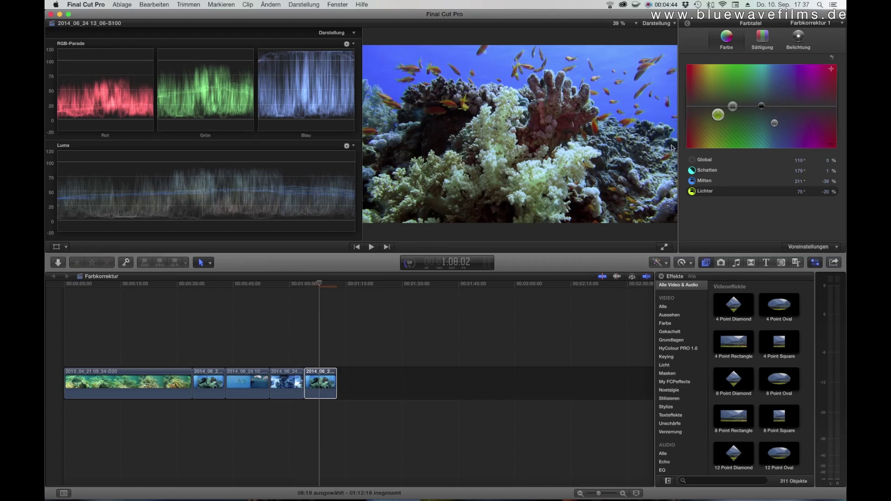
click(747, 129)
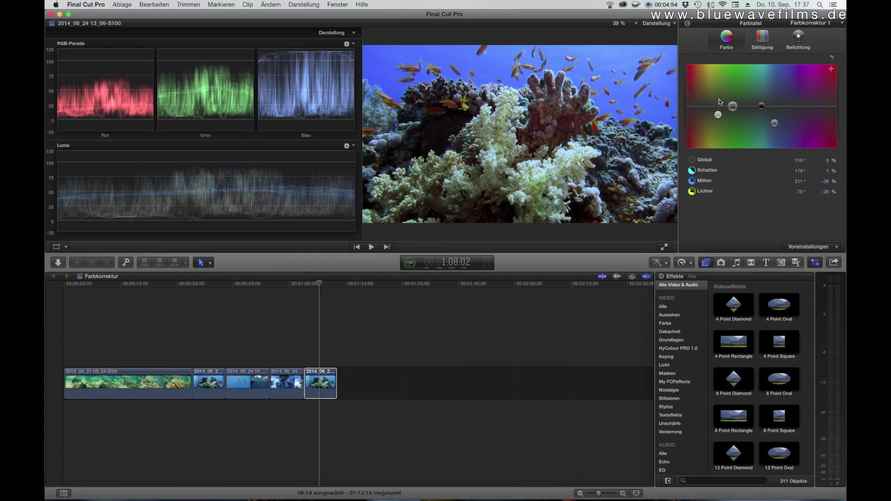
click(687, 24)
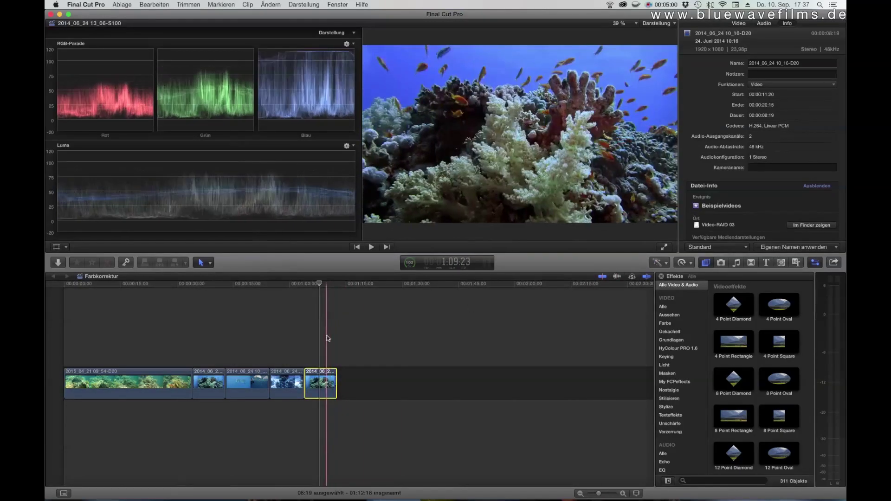
Step: Apply the HyColour PRO 1.6 effect to the second clip in the timeline
click(215, 372)
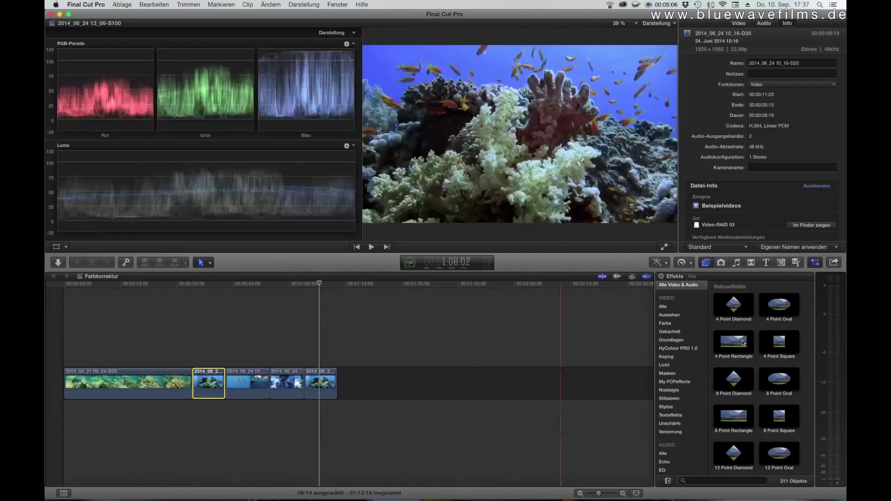
click(681, 349)
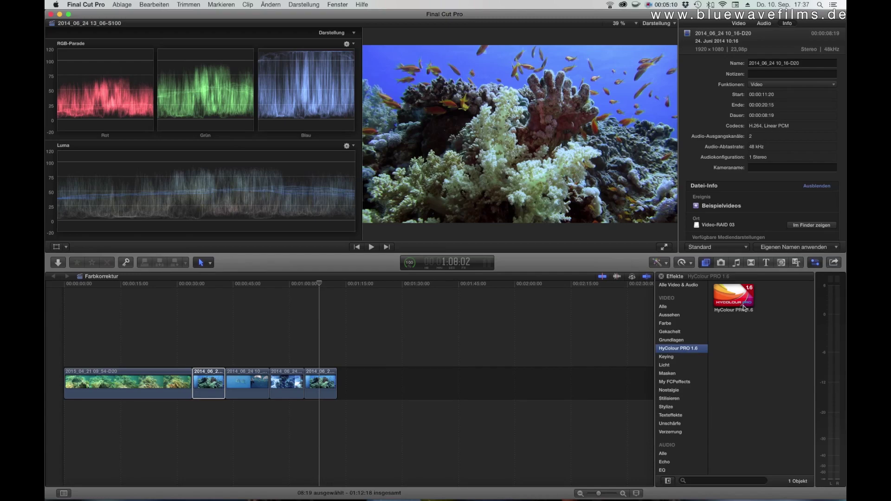
drag(740, 295, 211, 381)
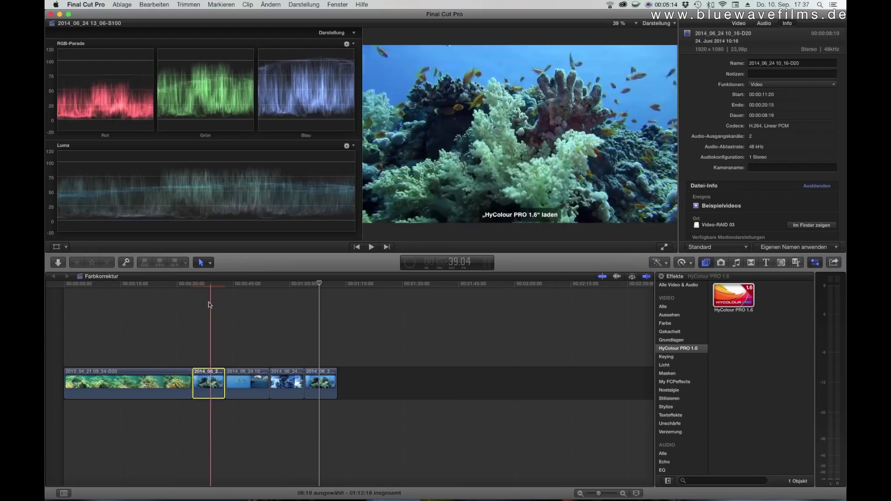
Step: Park the playhead in the second clip and set the HyColour PRO 1.6 effect's Compare mode to Vertical Split
click(208, 285)
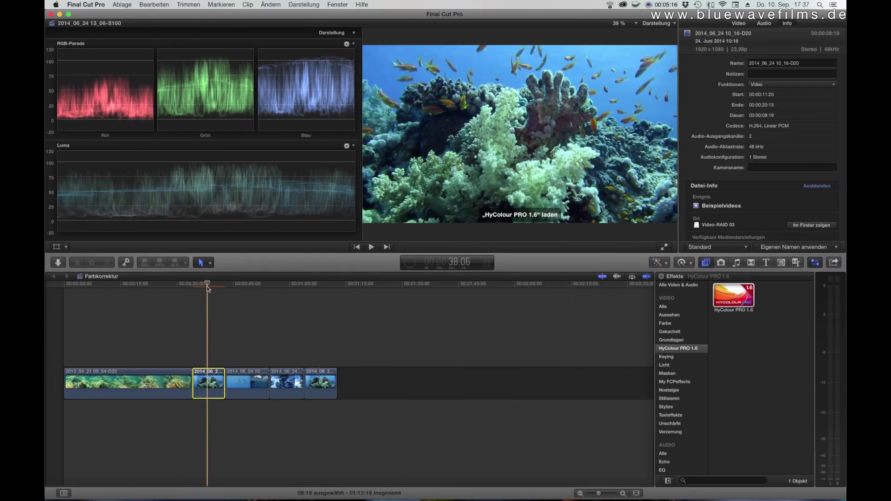
click(739, 23)
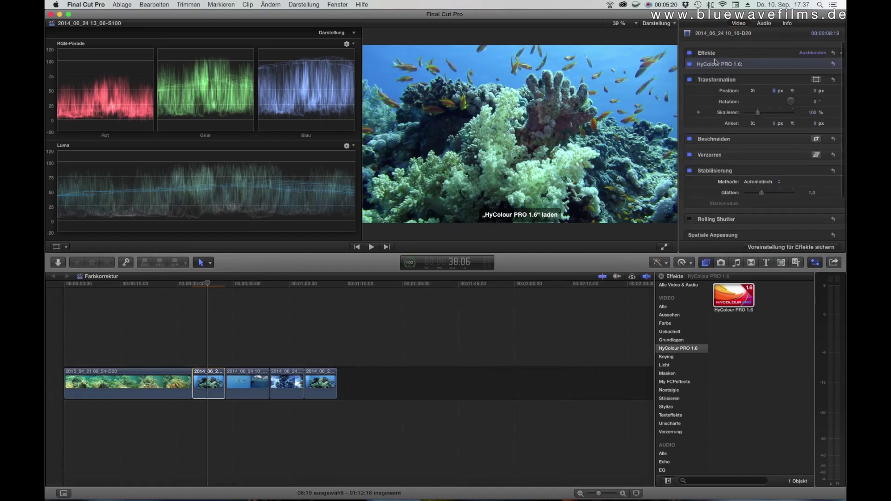
click(699, 65)
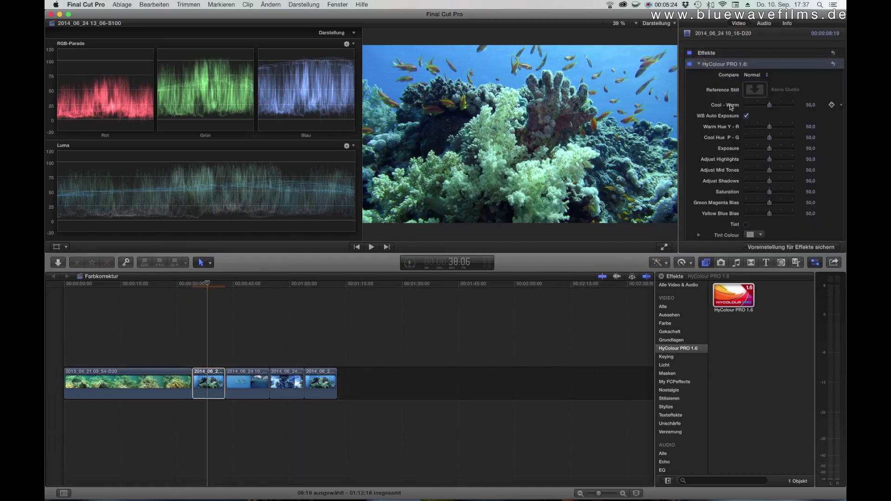
click(767, 75)
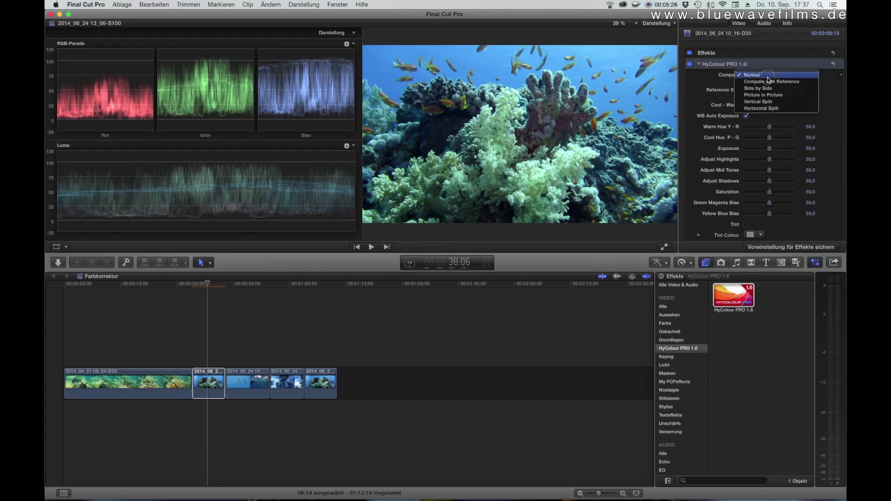
click(763, 102)
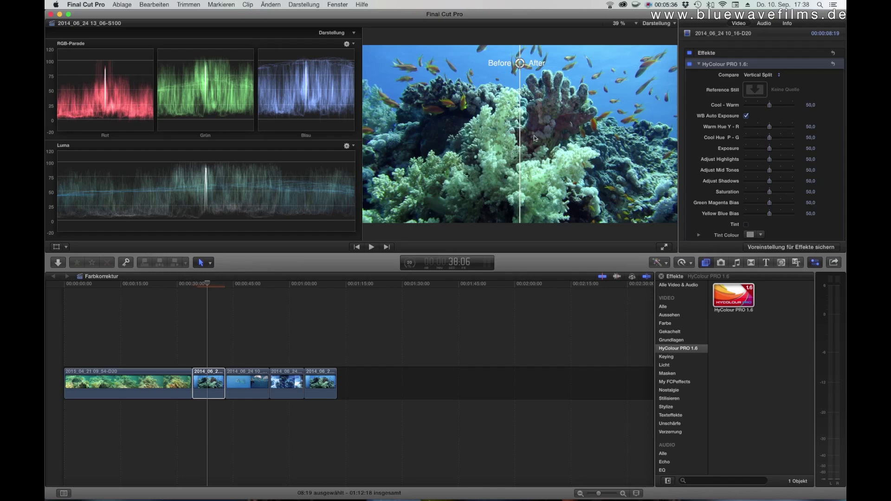
Step: Enable Remove Green Cast in the HyColour effect and set Compare back to Normal
scroll(696, 145, down, 5)
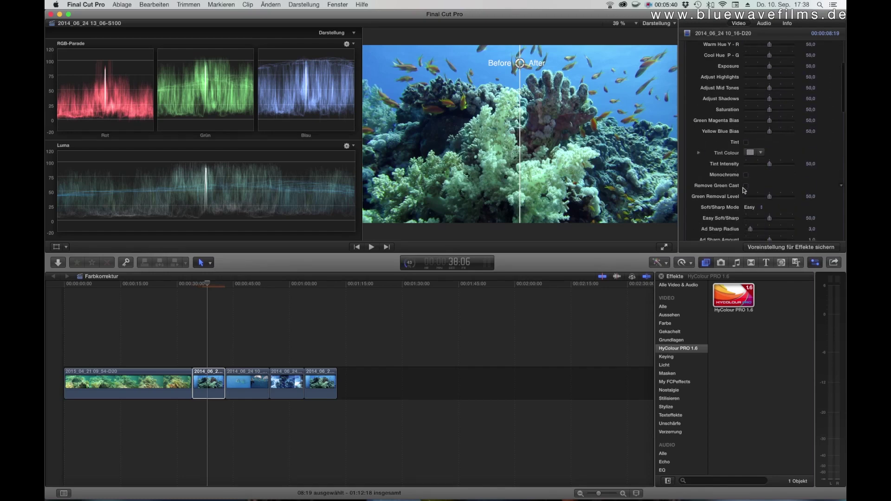
click(747, 187)
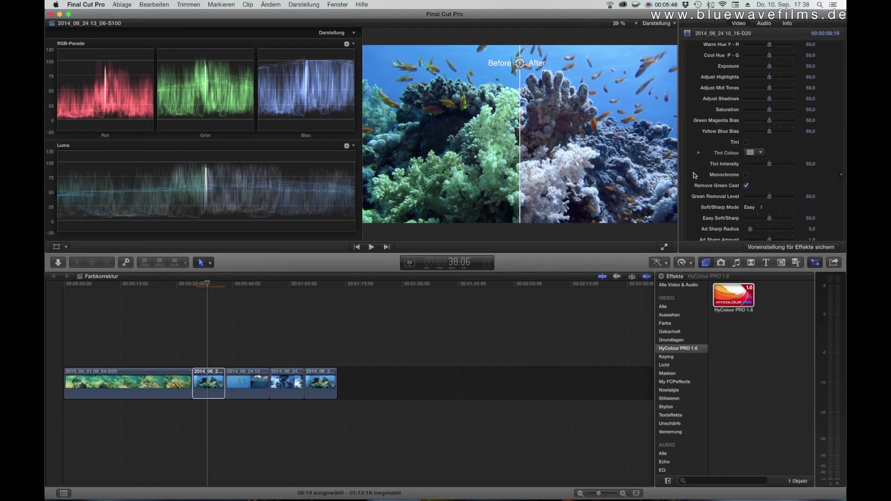
scroll(694, 174, up, 5)
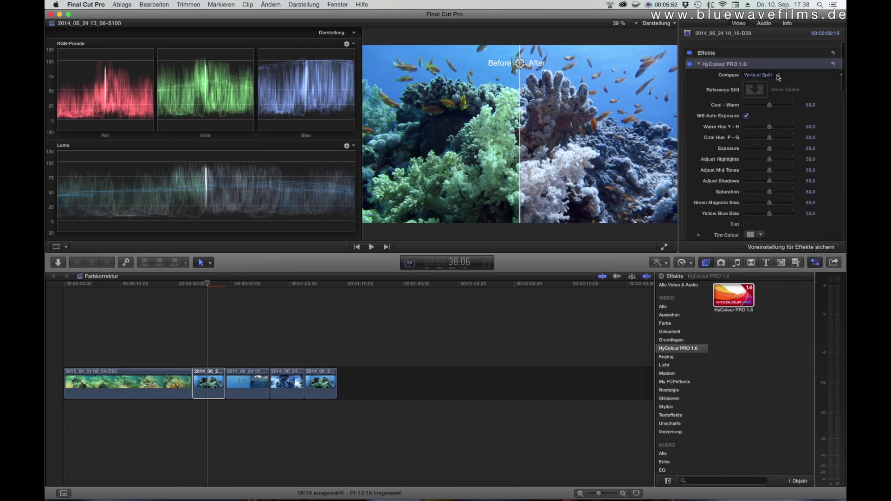
click(780, 77)
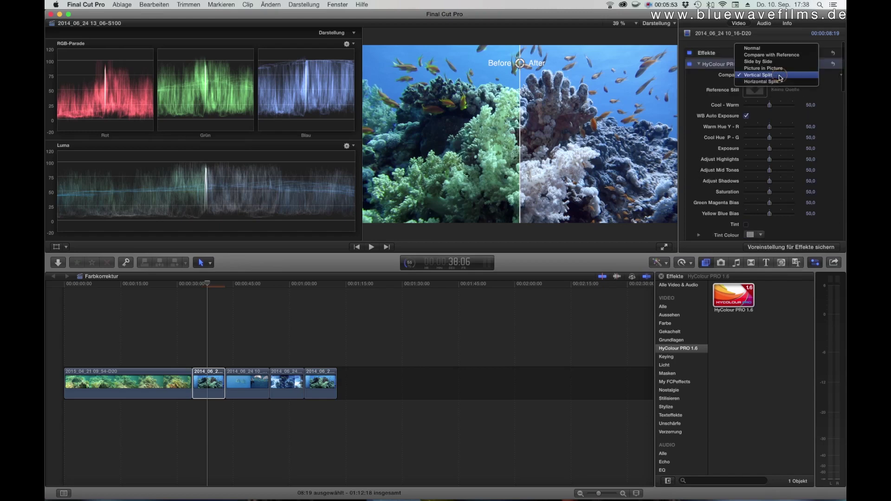
click(772, 50)
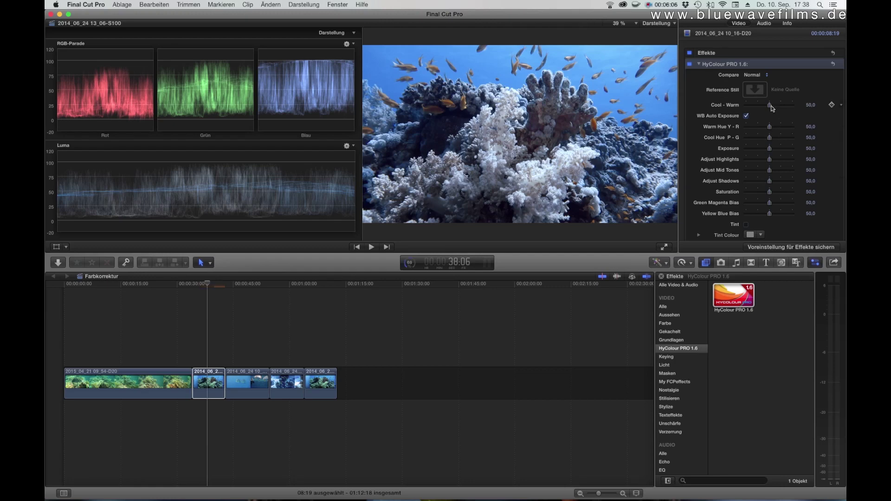
Step: Raise the effect's Cool - Warm value to about 58 and turn off HyColour PRO 1.6 to compare with the original
drag(770, 105, 776, 106)
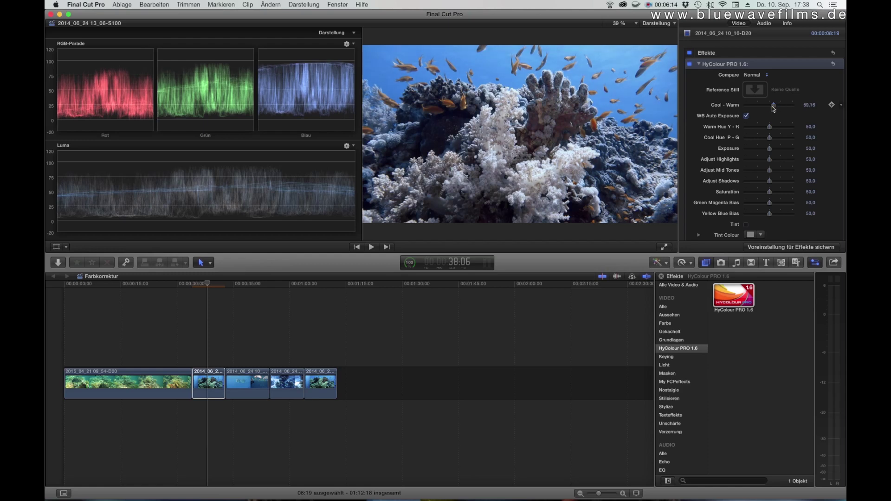
click(689, 64)
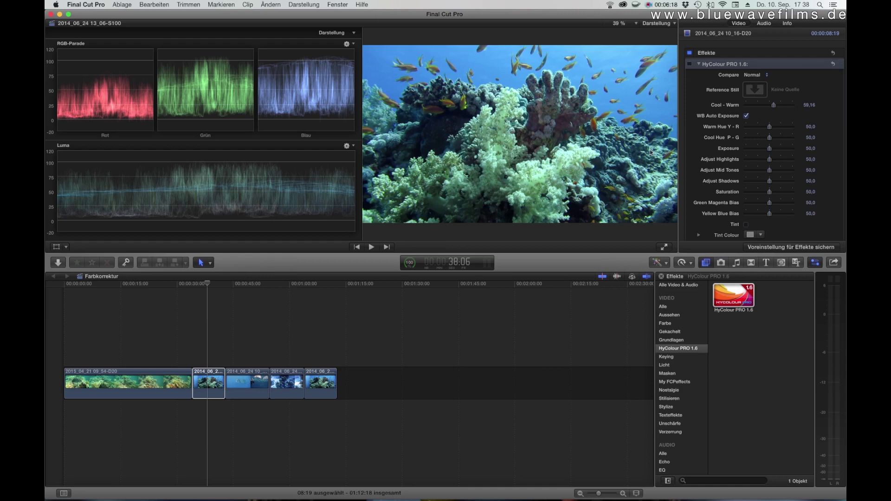
Step: Apply the Sharpener effect from My FCPeffects to the second clip in the timeline
click(681, 384)
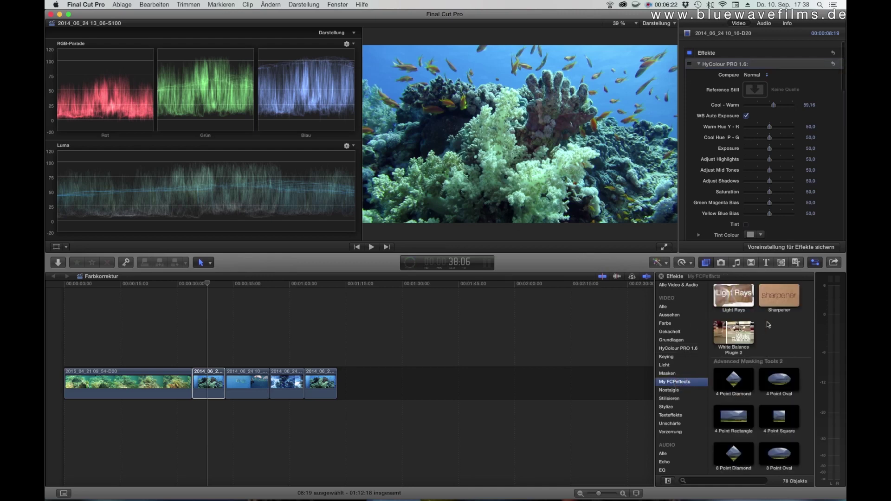
click(779, 295)
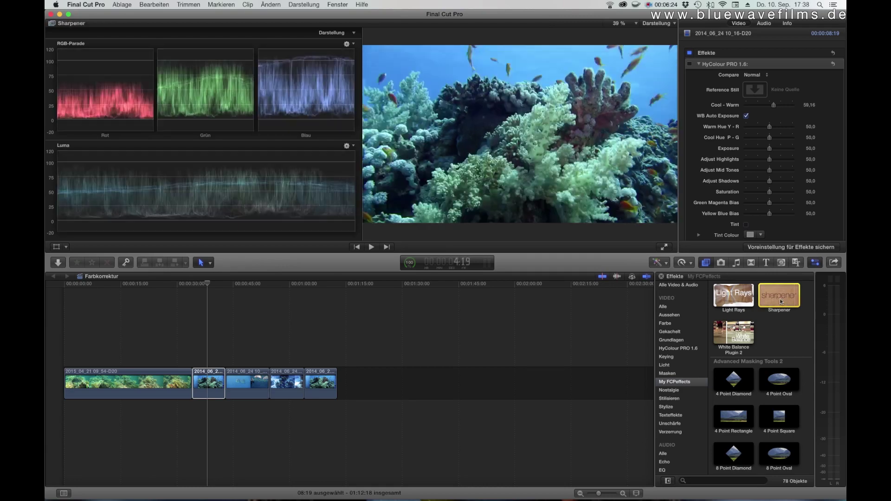
key(space)
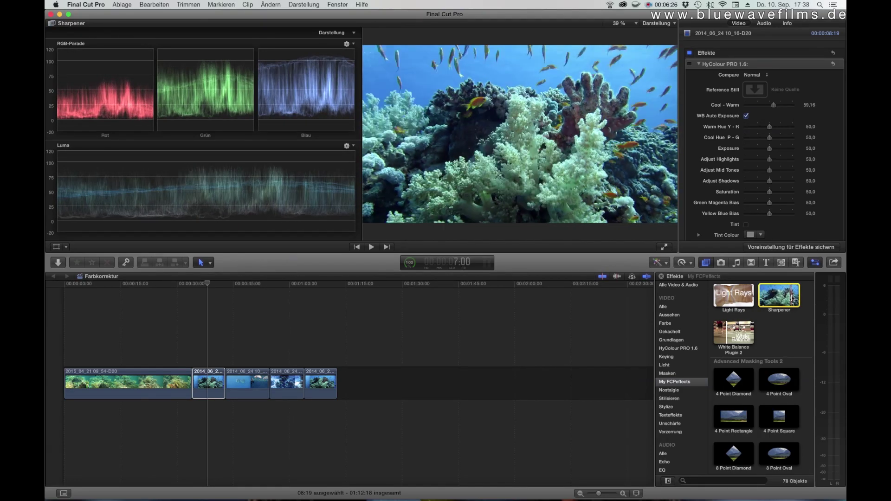
drag(789, 294, 216, 377)
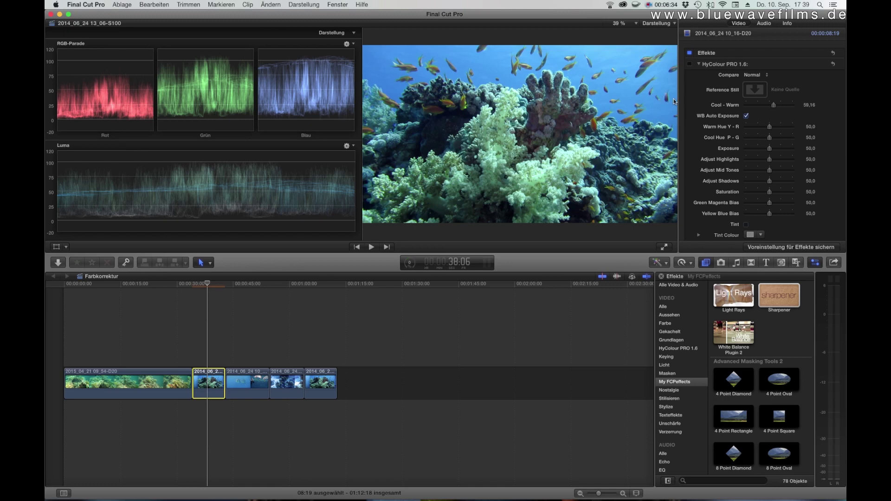
Step: Raise the Sharpener effect's Midtones red (Rot) value to about 0.75 and turn off Sharpener to compare with the original
click(698, 64)
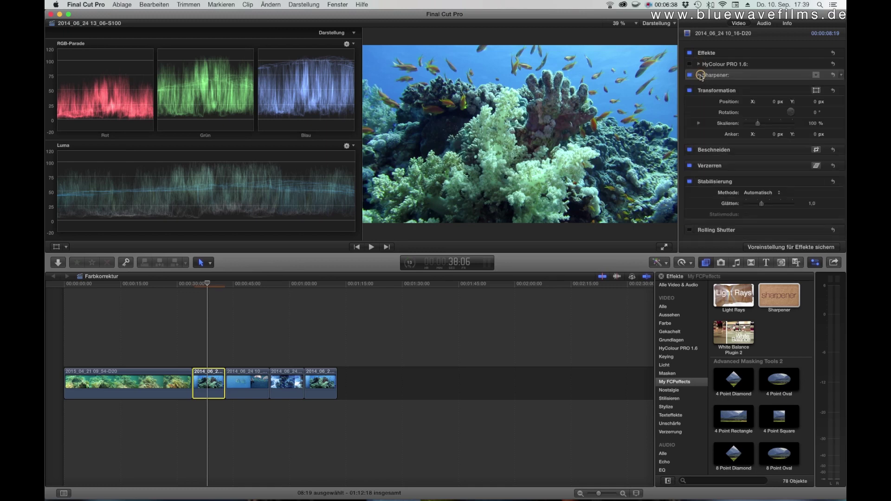
click(699, 75)
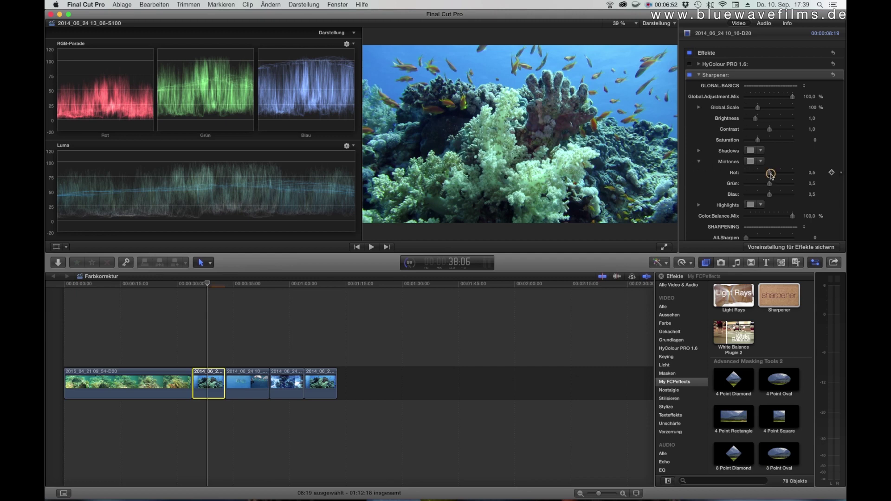
mouse_move(771, 176)
mouse_down()
mouse_move(756, 177)
mouse_move(780, 175)
mouse_up()
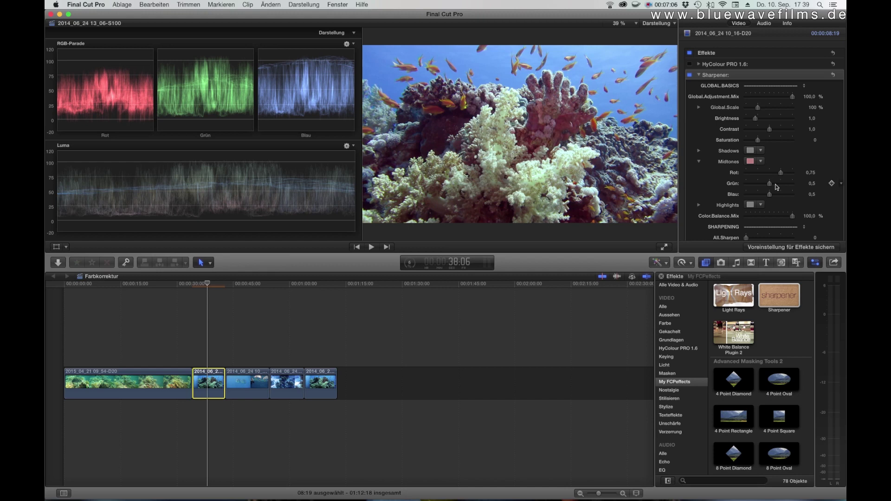
drag(766, 184, 770, 195)
click(700, 163)
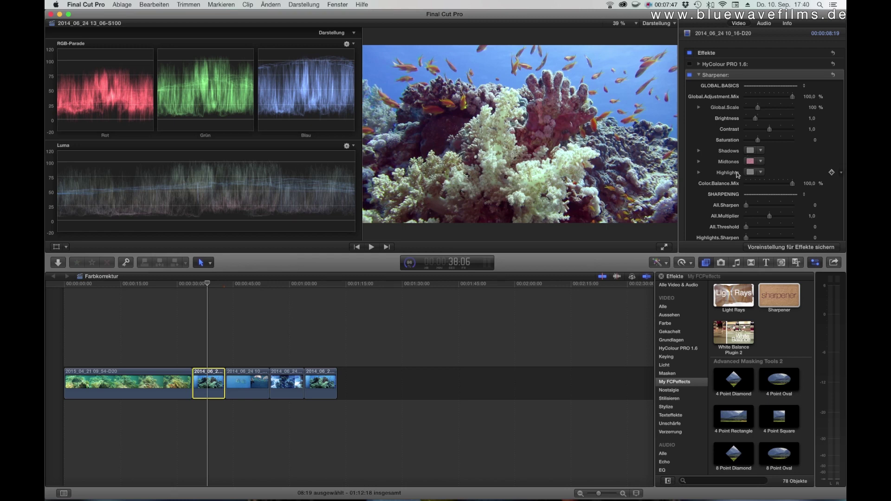
click(690, 75)
click(698, 76)
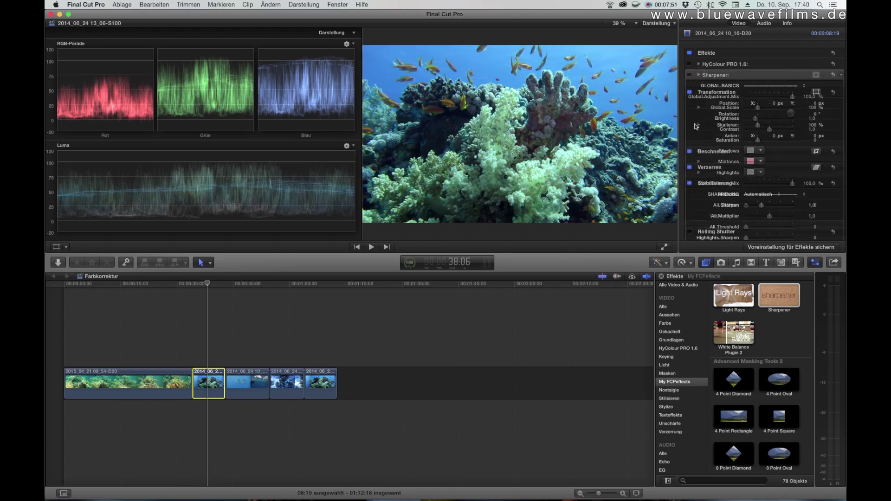
Step: Apply White Balance Plugin 2 to the second clip and expand its parameters
click(737, 328)
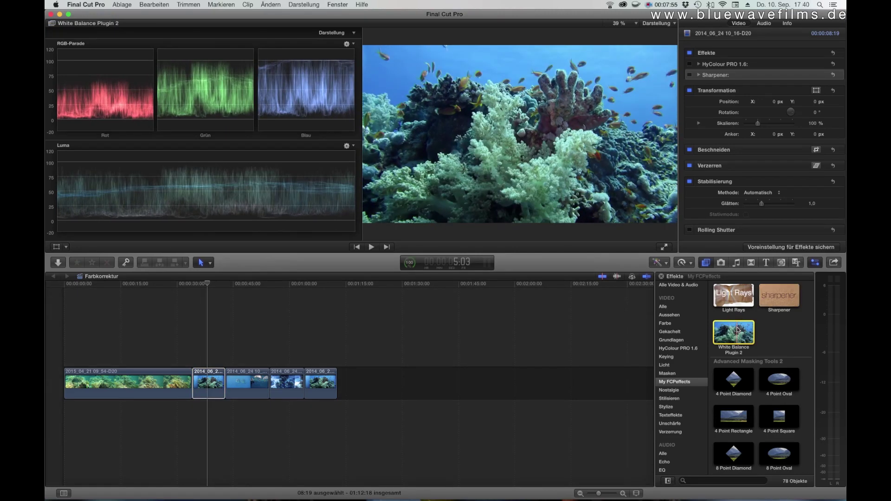
drag(737, 329, 214, 385)
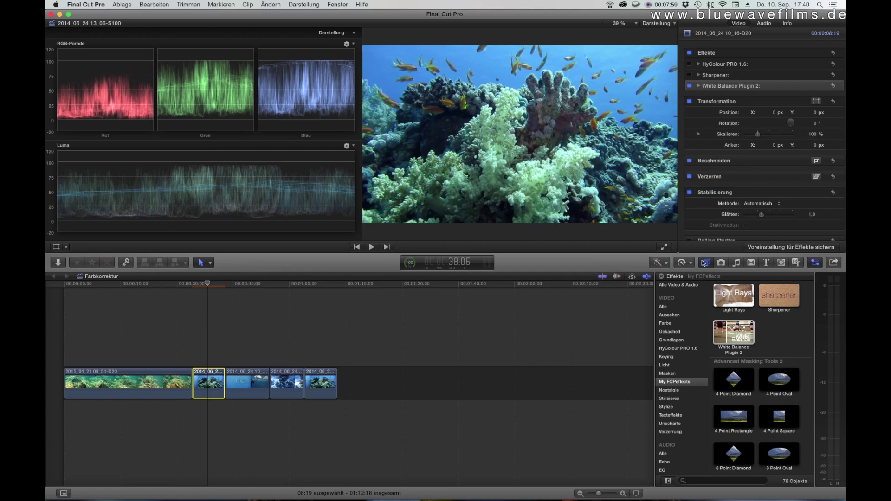
click(699, 86)
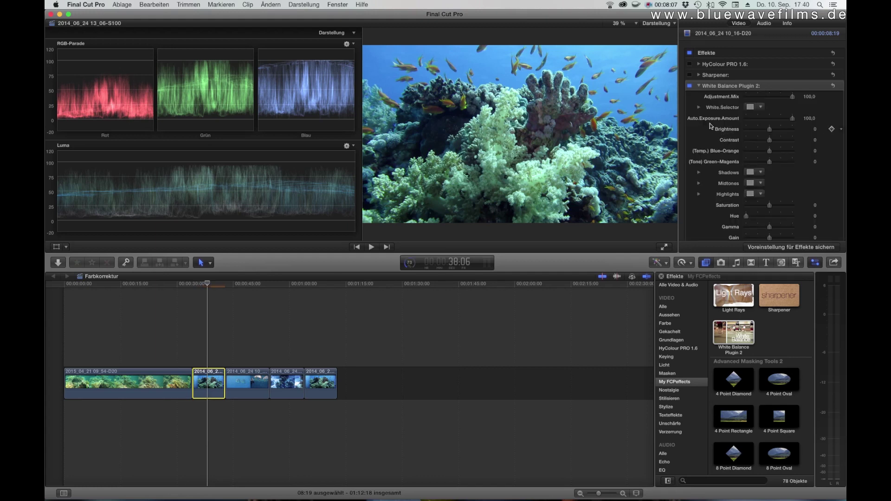
Step: Try different colours in the White.Selector of White Balance Plugin 2
click(761, 109)
click(749, 125)
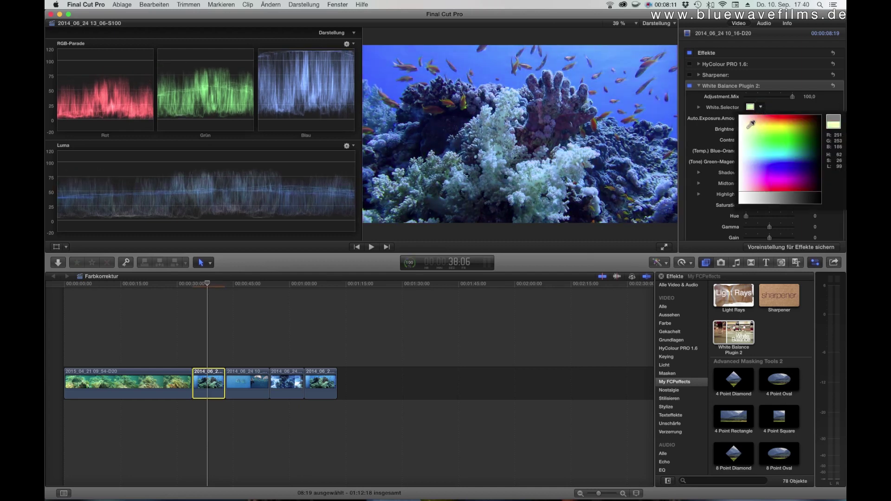
drag(750, 124, 706, 134)
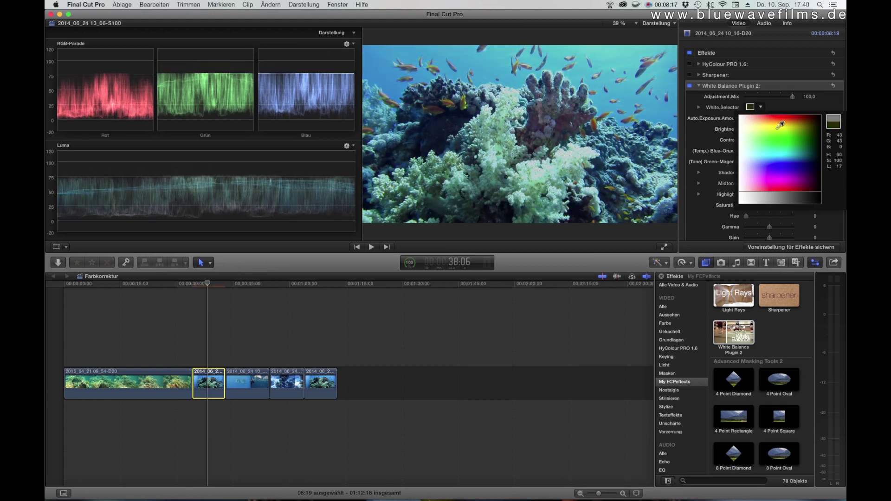
click(750, 108)
click(751, 107)
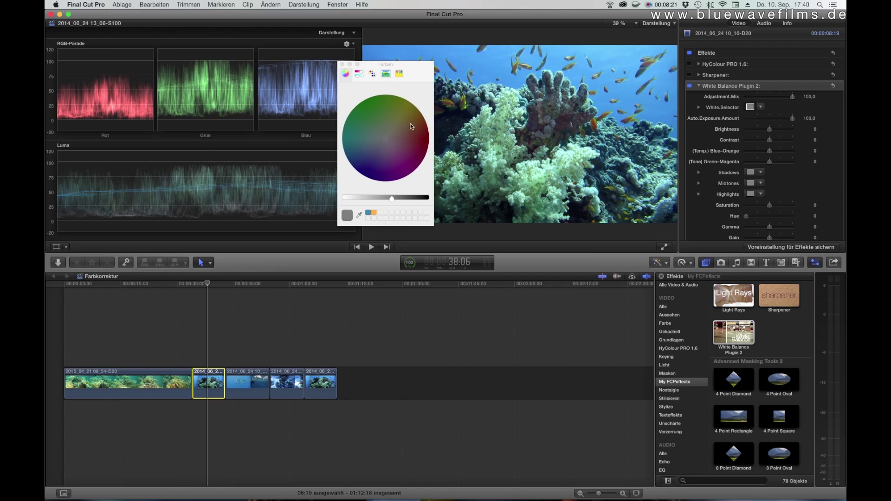
click(344, 66)
Step: Raise the Midtones red (Rot) value of White Balance Plugin 2 to about 0.71
scroll(731, 160, down, 2)
scroll(730, 157, down, 2)
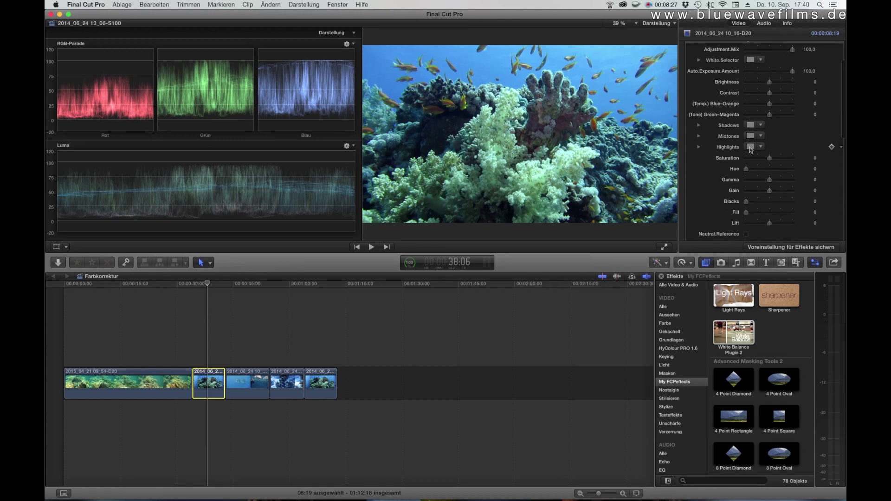
click(698, 136)
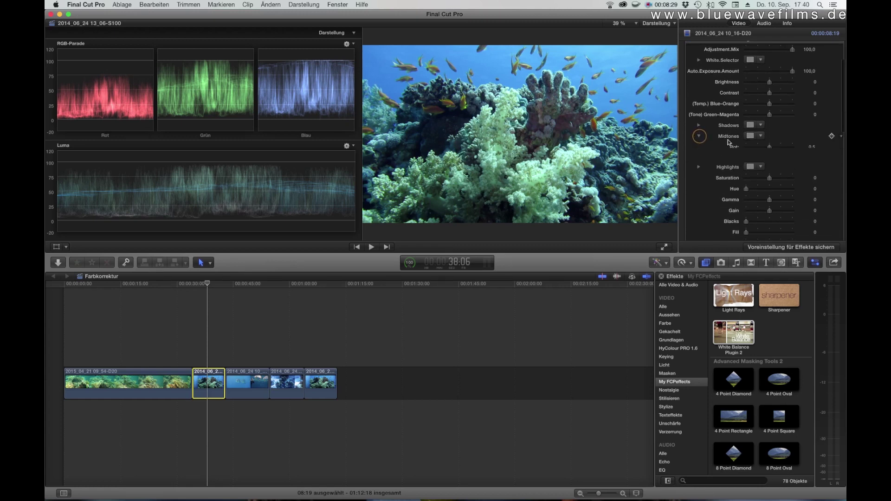
drag(770, 147, 779, 149)
scroll(737, 172, down, 1)
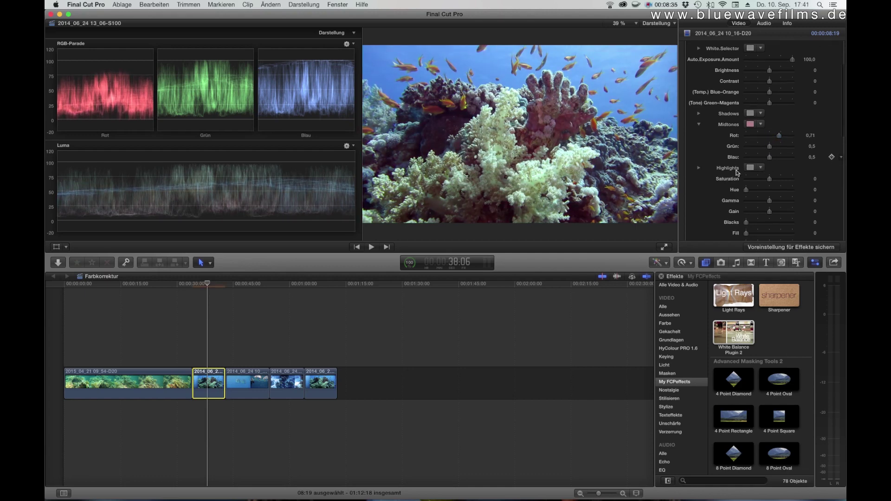
scroll(738, 172, down, 5)
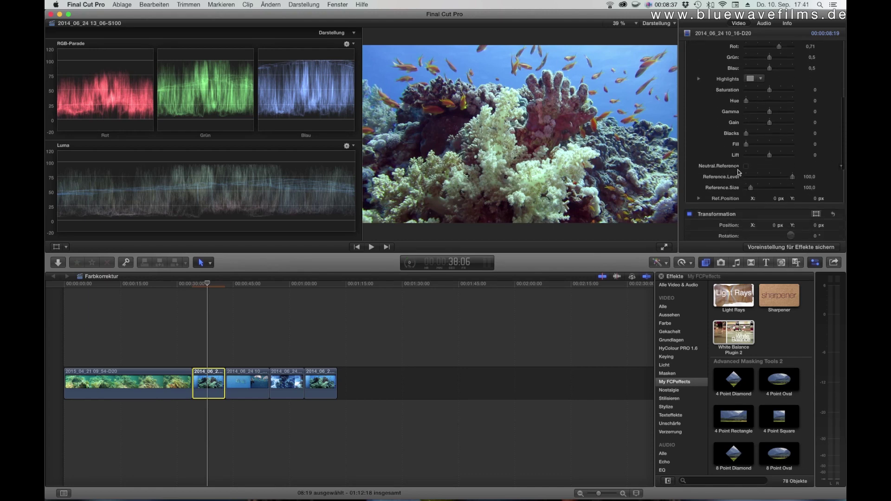
scroll(740, 172, up, 8)
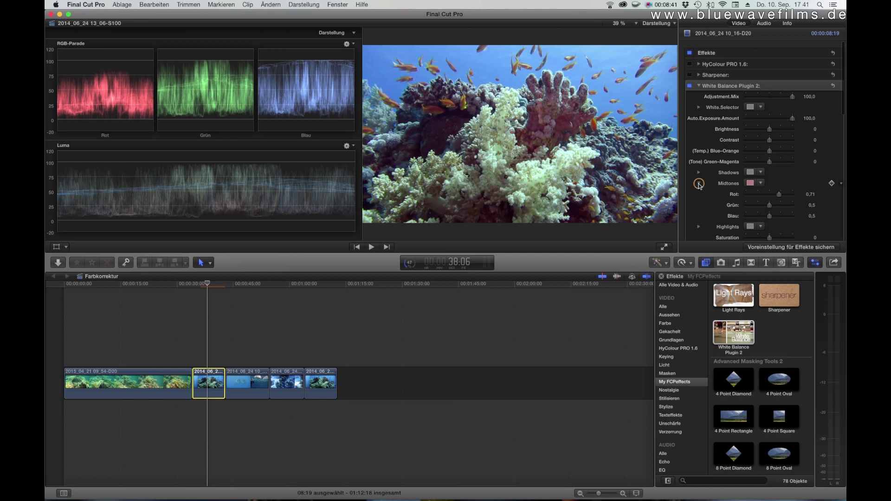
click(699, 183)
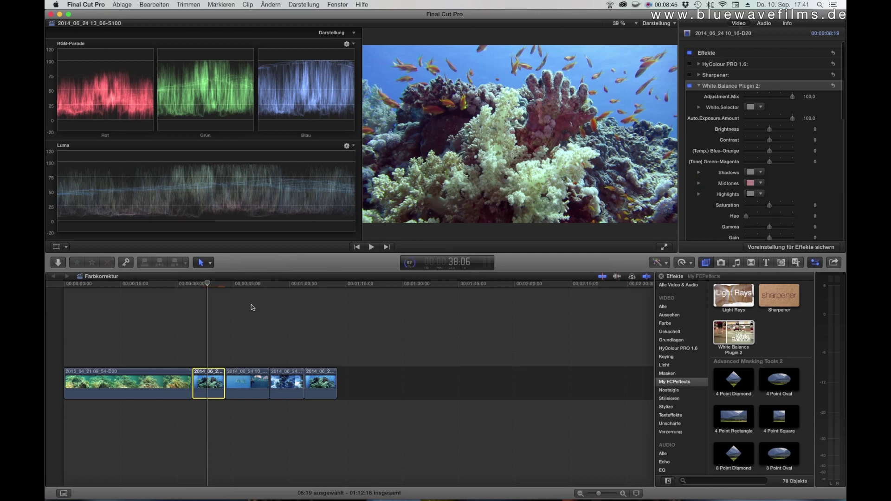
Step: Park the playhead at 20:00 in the first clip and apply the HyColour PRO 1.6 effect to that clip
click(139, 375)
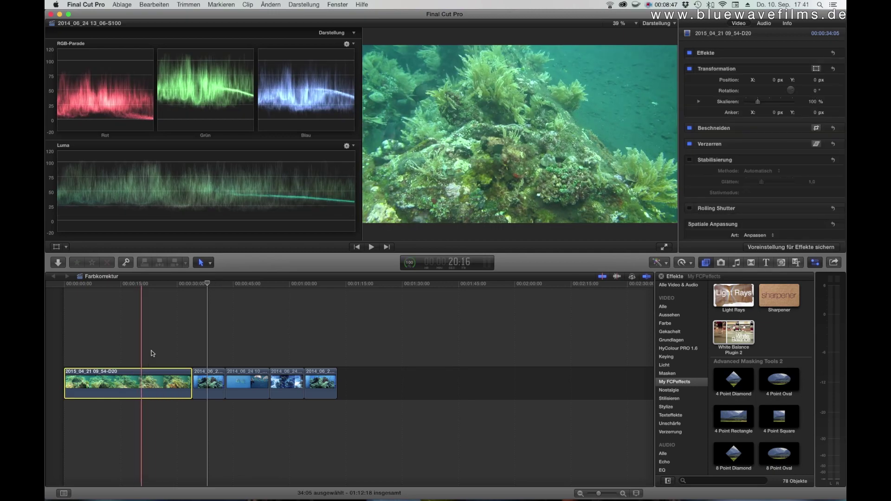
click(139, 284)
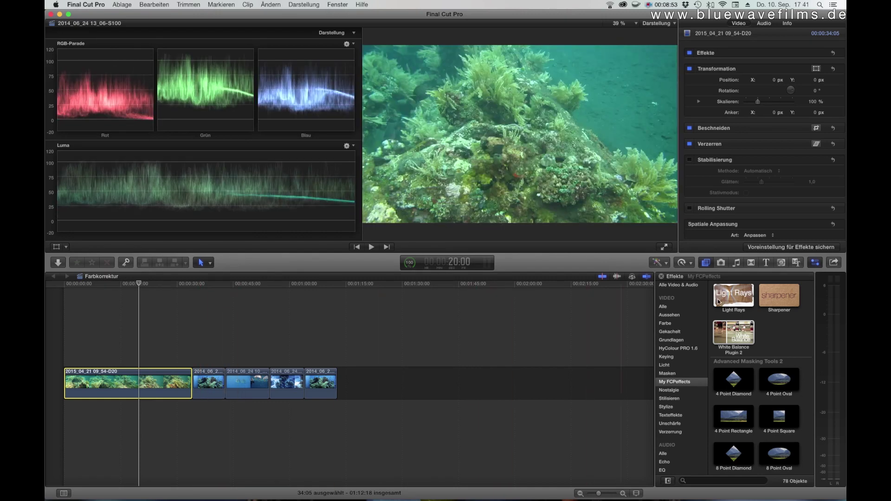
click(678, 348)
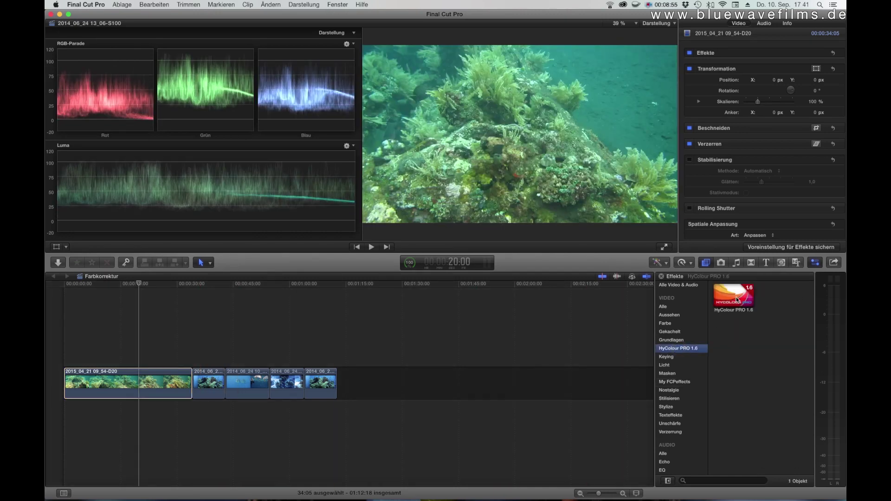
drag(737, 299, 153, 380)
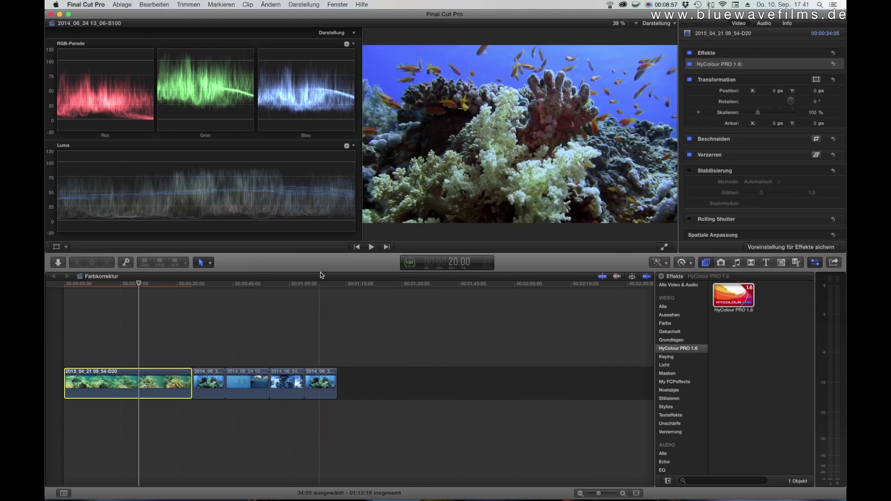
Step: Enable Remove Green Cast in the first clip's HyColour effect and lower Green Removal Level to about 20
click(699, 67)
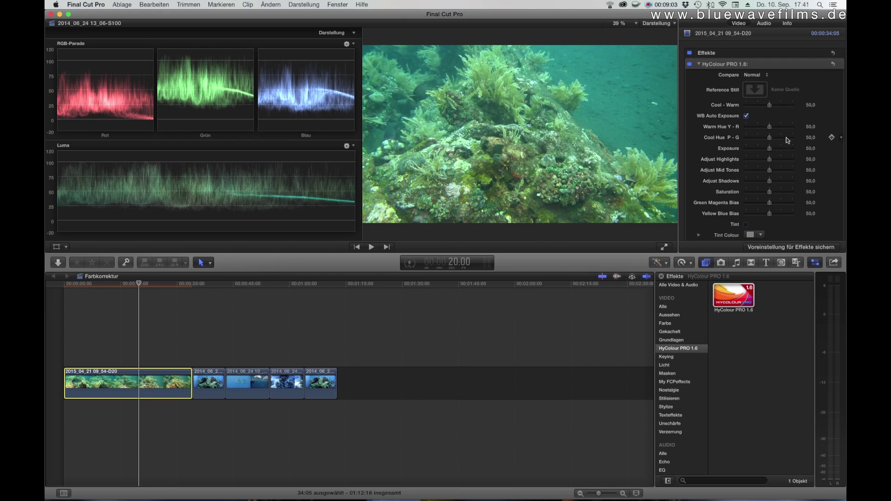
scroll(729, 164, down, 3)
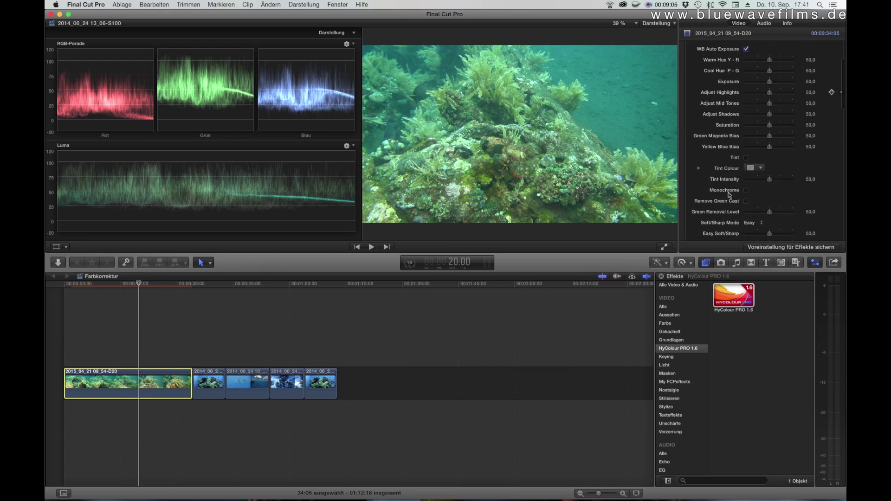
click(746, 201)
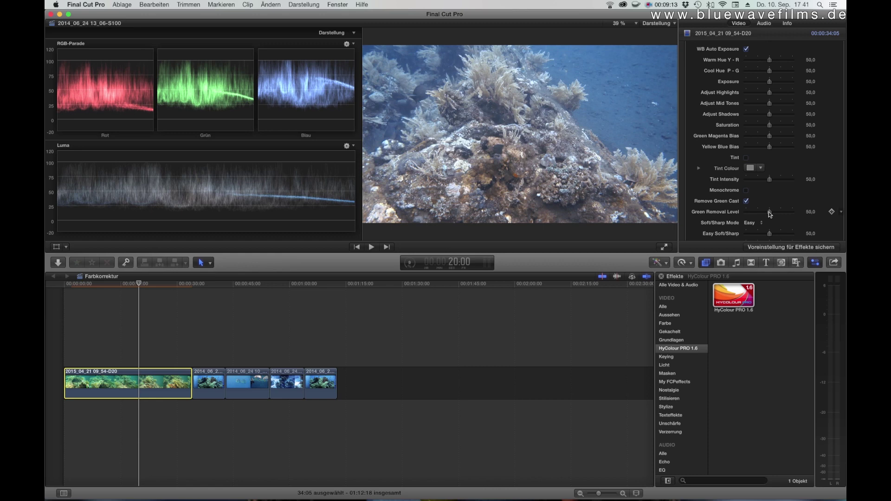
drag(769, 213, 751, 215)
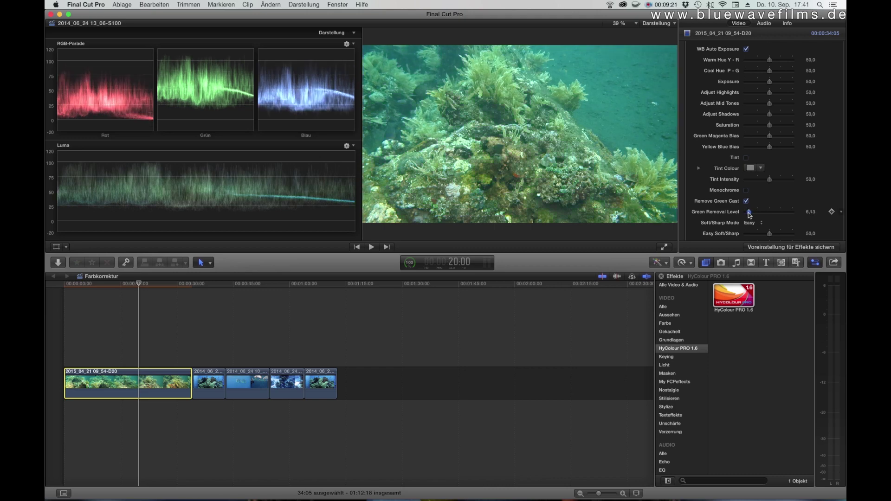
drag(750, 215, 757, 214)
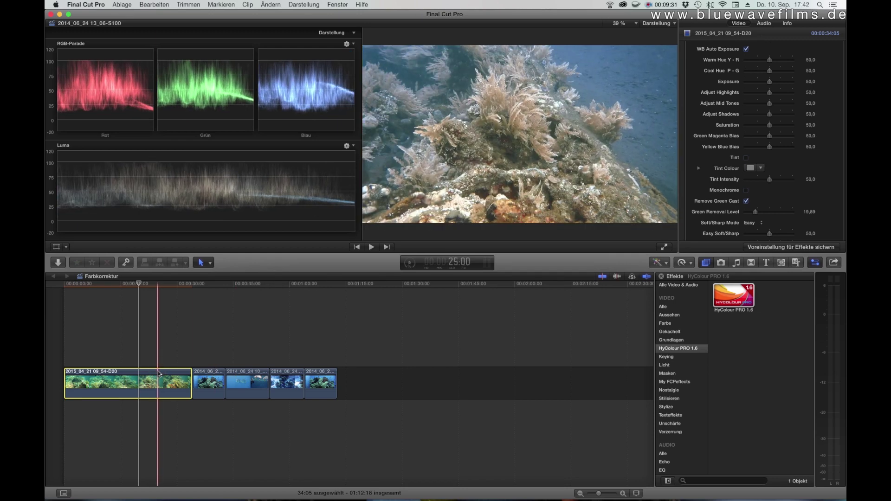
Step: Paste a duplicate of the first clip at the timeline start and stack one copy directly above the other
click(67, 288)
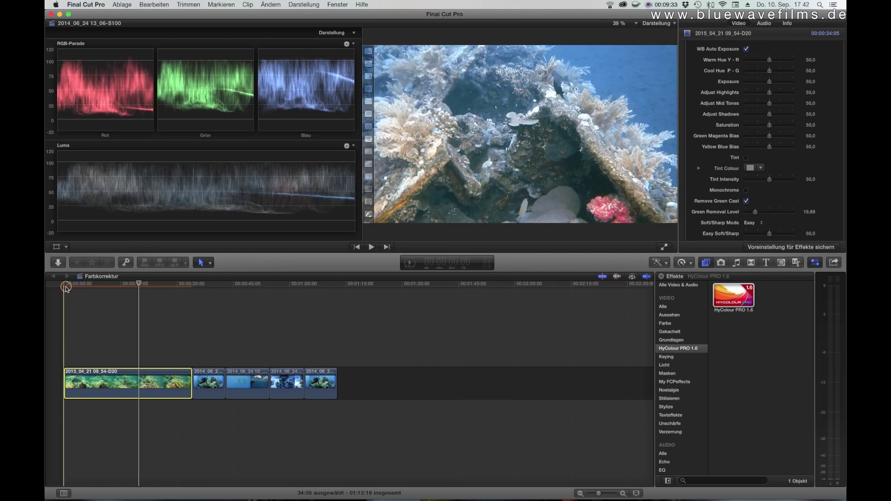
key(super+v)
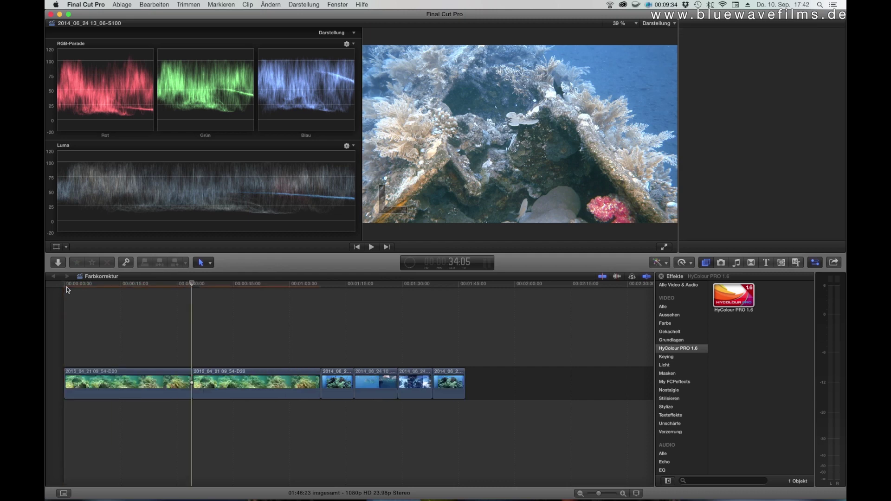
click(122, 378)
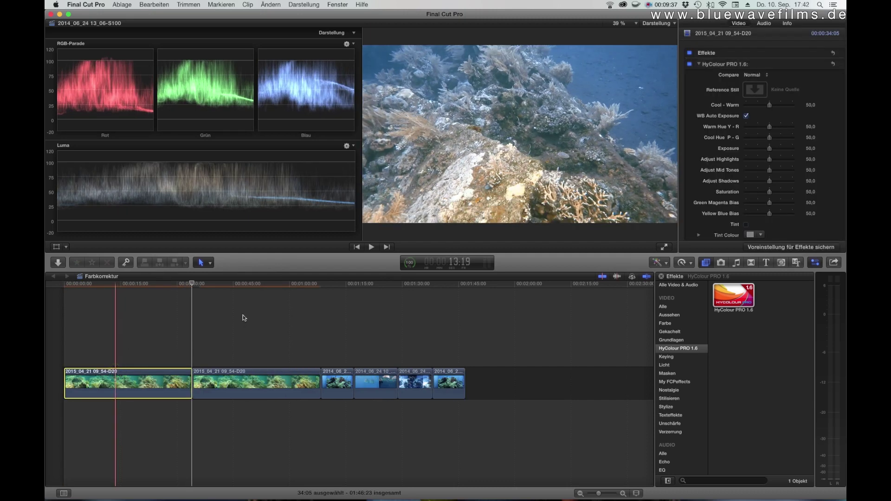
drag(244, 376, 111, 332)
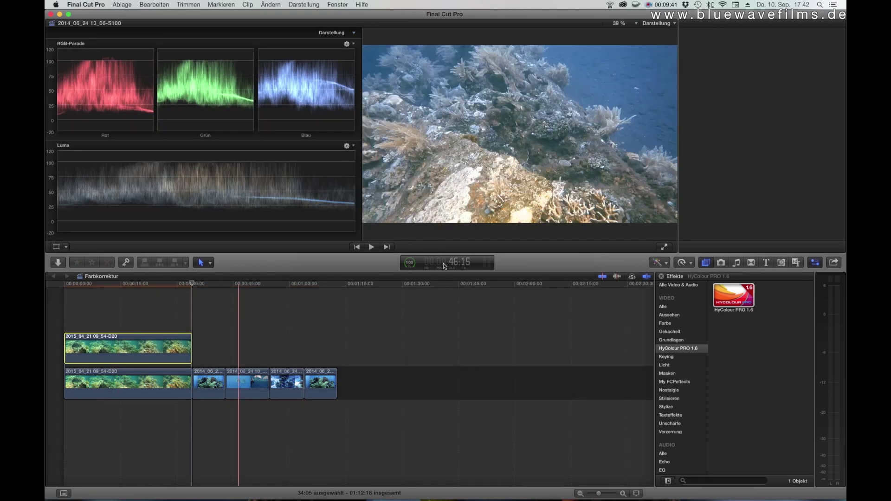
key(super+4)
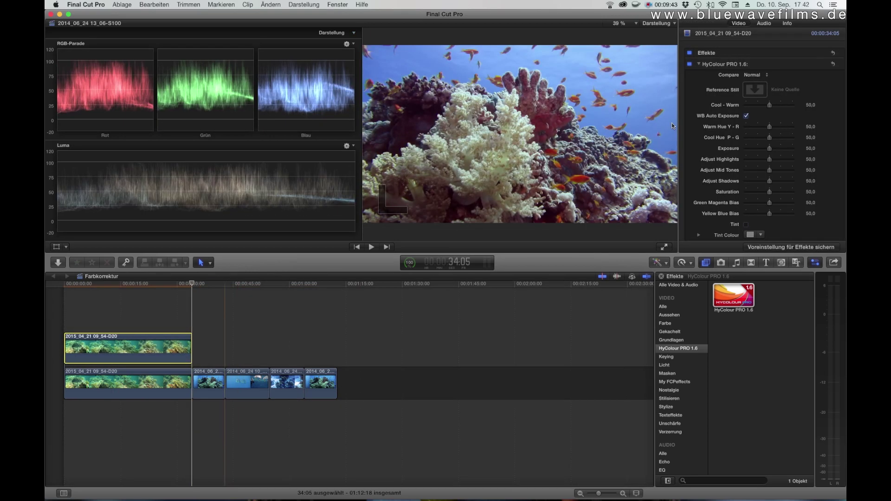
Step: Disable the HyColour PRO 1.6 effect on the upper copy of the first clip and park the playhead at about 22:08
click(689, 63)
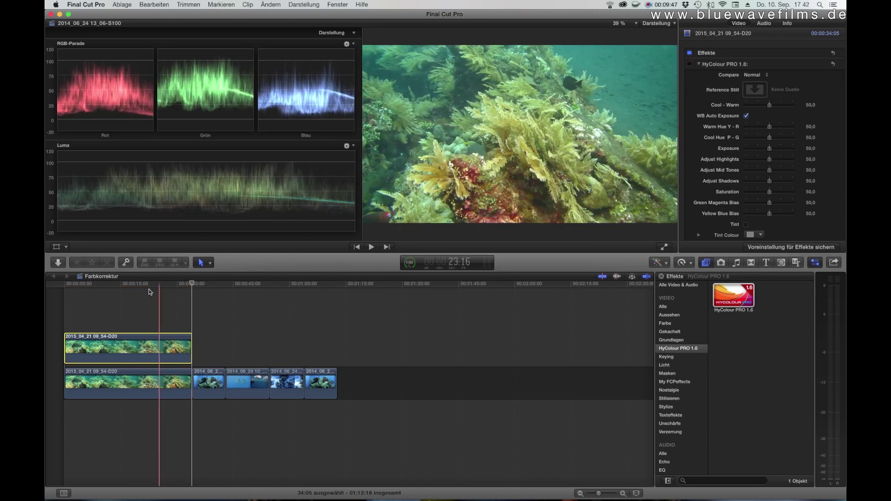
click(147, 292)
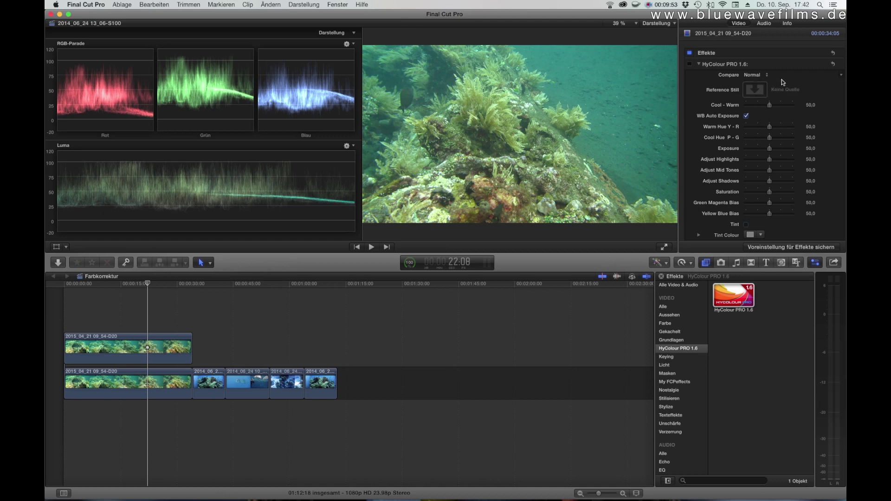
scroll(784, 82, down, 1)
scroll(785, 83, up, 1)
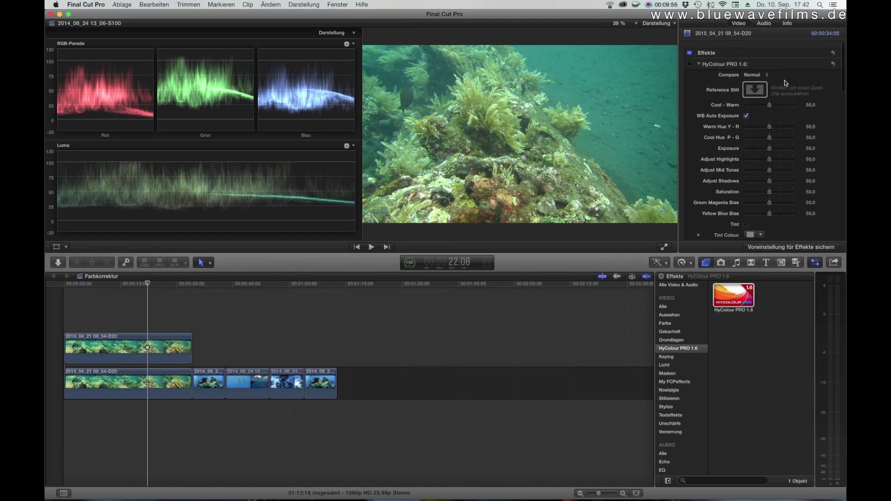
Step: Fade the upper clip copy to full transparency, then set its opacity (Deckkraft) to about 39%
click(698, 64)
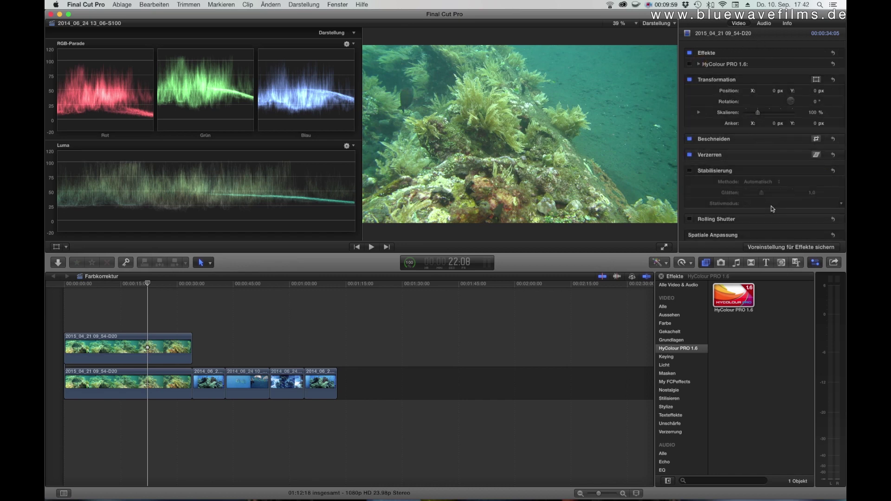
scroll(770, 205, down, 4)
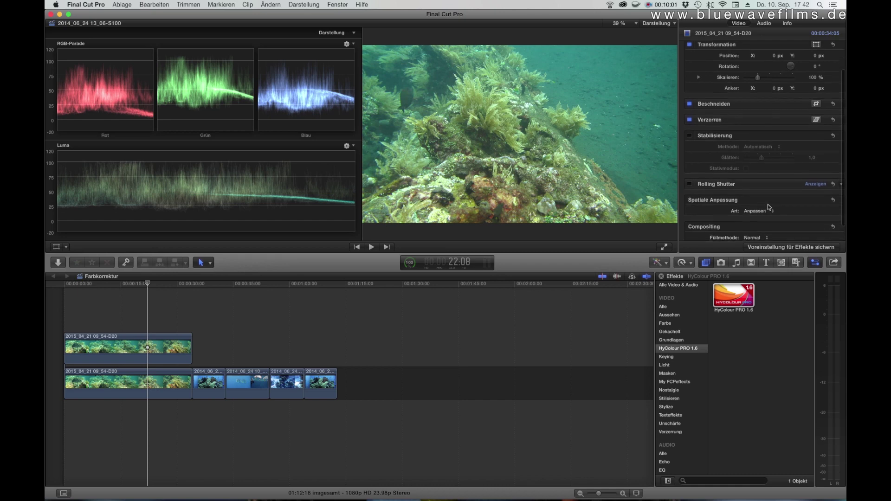
scroll(768, 206, down, 2)
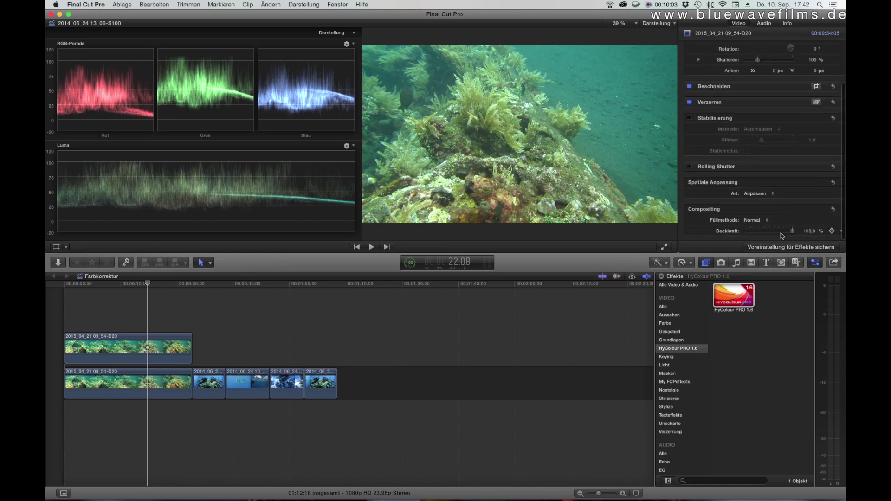
drag(792, 232, 735, 235)
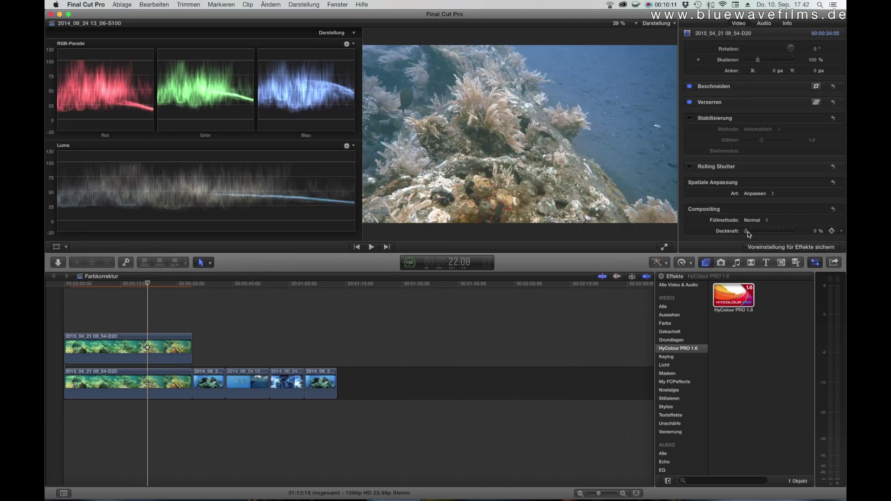
drag(756, 233, 766, 233)
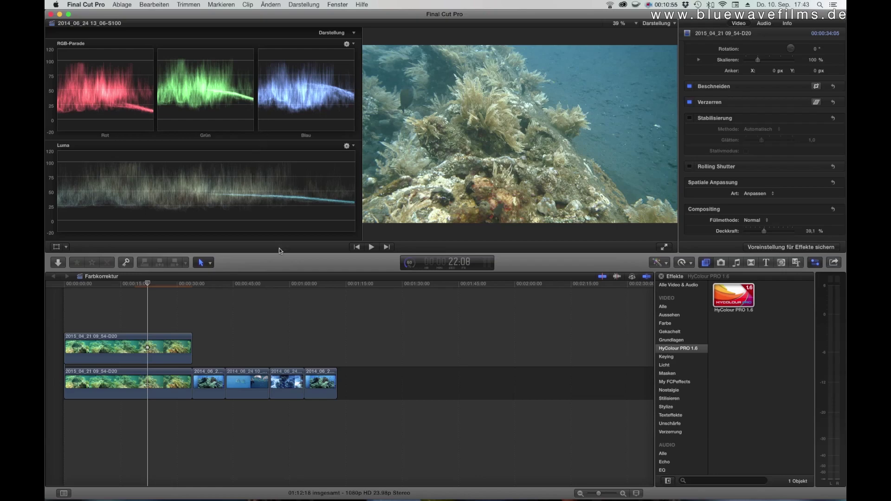
Step: Park the playhead at 58:20 in clip 2014_06_24 13_06-S100 and apply White Balance Plugin 2 and HyColour PRO 1.6 to that clip
click(319, 371)
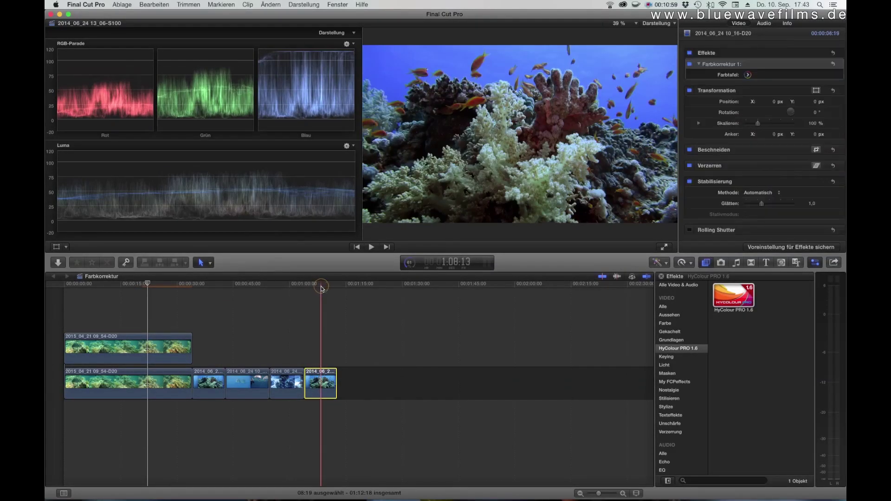
click(288, 297)
key(c)
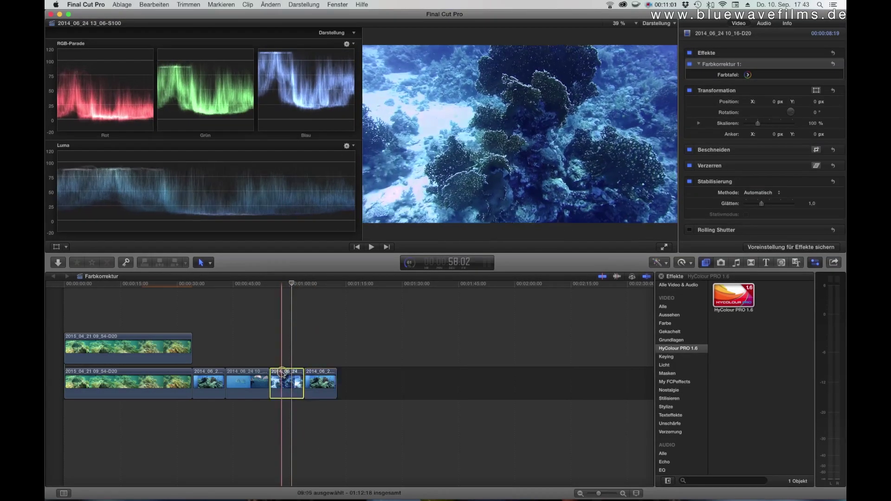
click(286, 295)
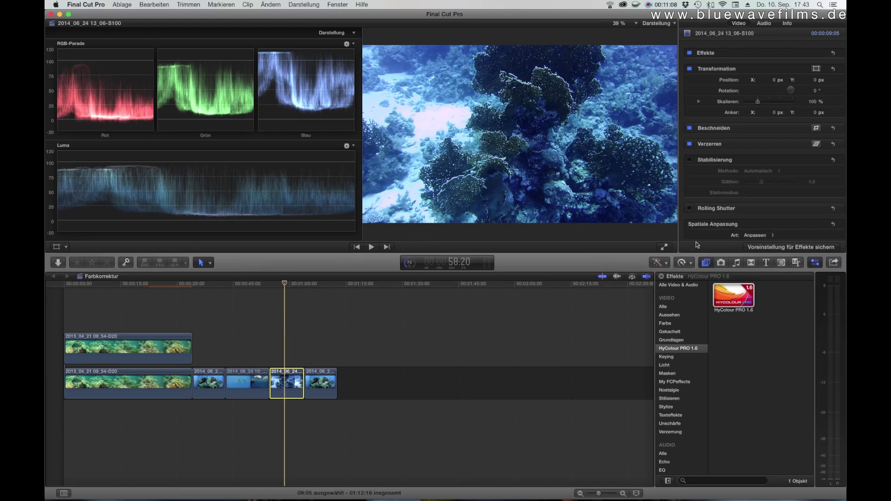
click(683, 382)
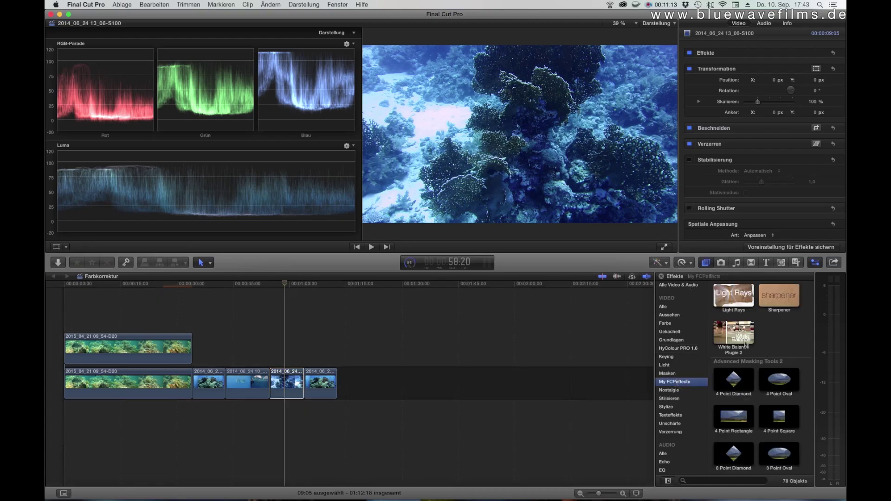
drag(737, 325, 291, 375)
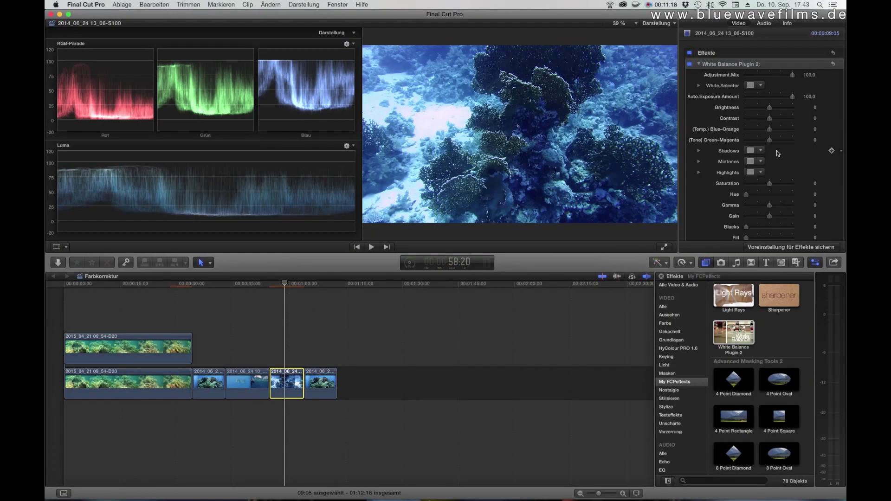
click(678, 349)
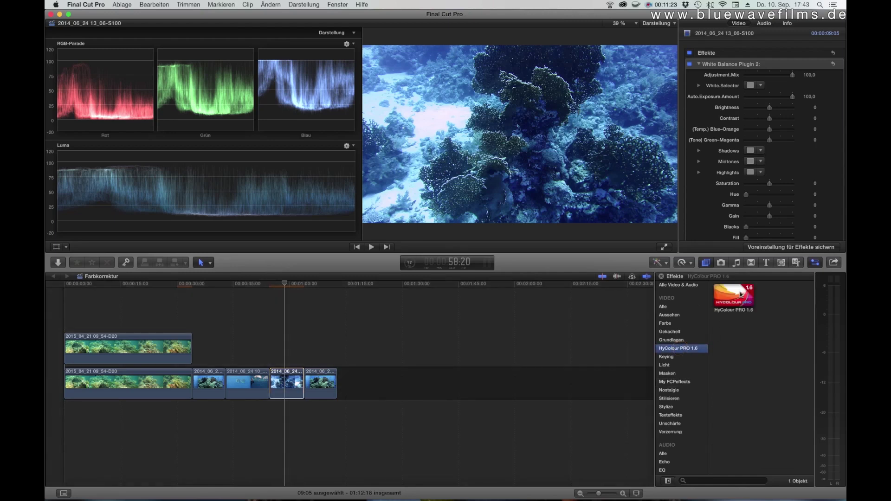
drag(286, 380, 287, 381)
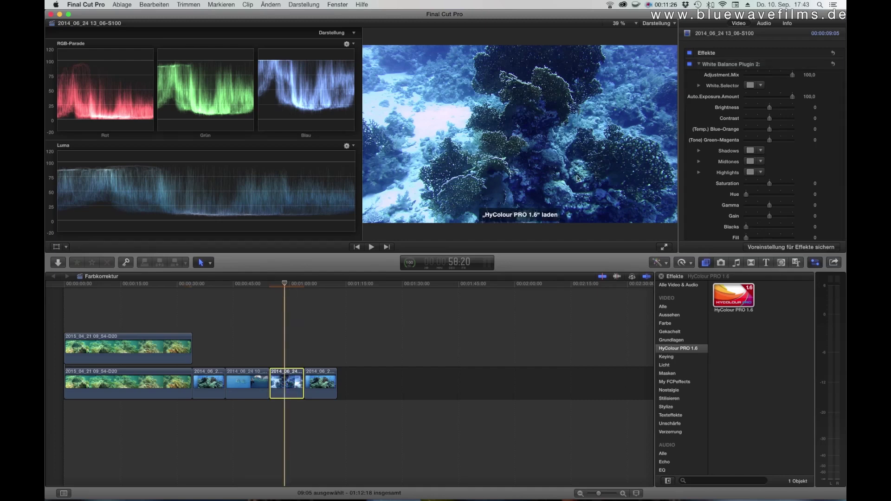
Step: Set Adjust Shadows to about 42 and Adjust Highlights to about 57 in the clip's HyColour PRO 1.6 effect
click(698, 65)
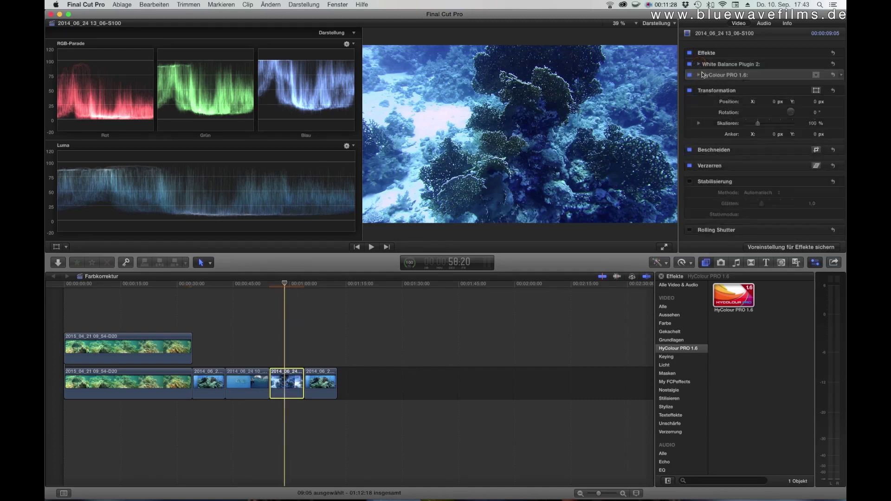
click(699, 74)
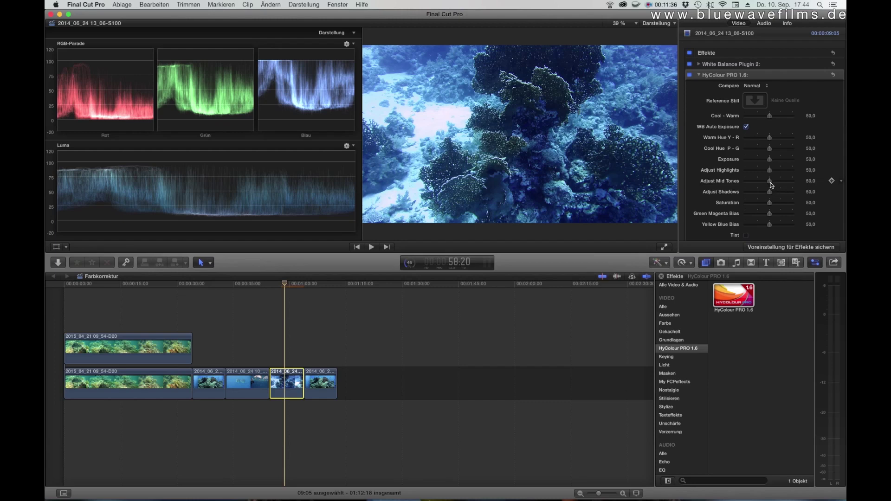
drag(769, 193, 773, 172)
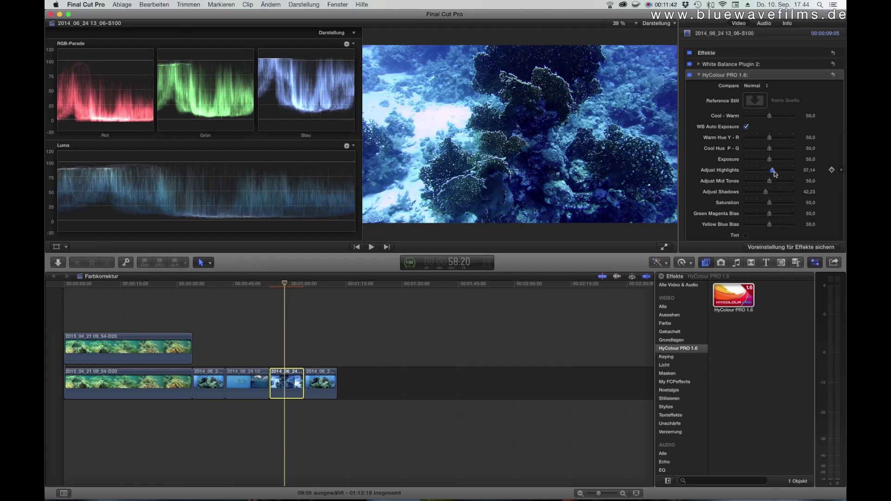
Step: Set the Midtones of the clip's White Balance Plugin 2 to about 0.86 red (Rot), 0.47 green (Grün) and 0.24 blue (Blau)
click(699, 75)
click(699, 65)
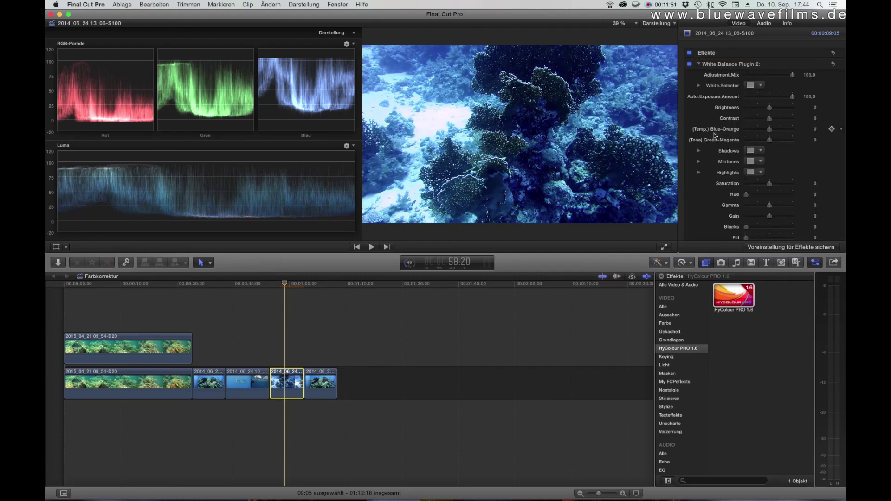
click(699, 161)
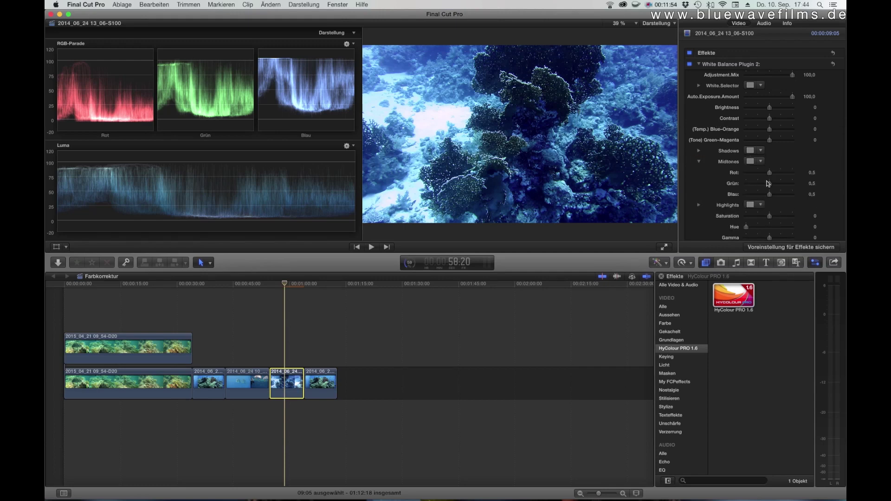
mouse_move(769, 174)
mouse_down()
mouse_move(790, 175)
mouse_move(766, 186)
mouse_up()
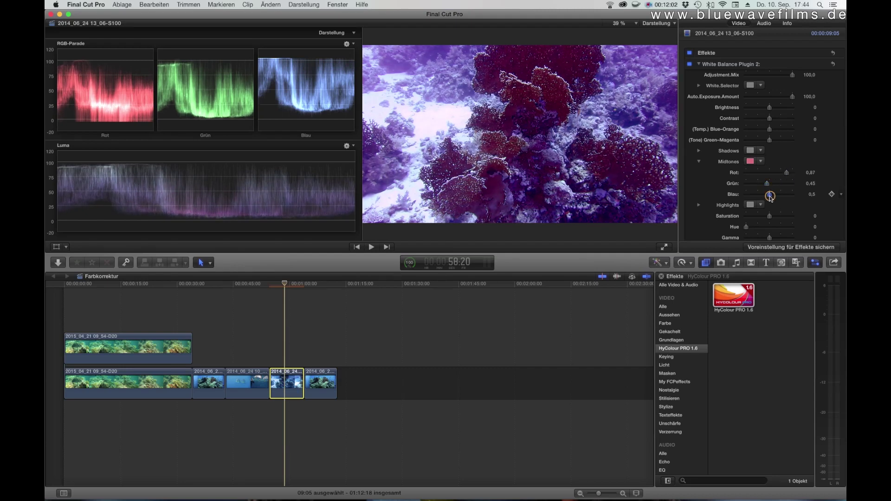
drag(769, 194, 758, 199)
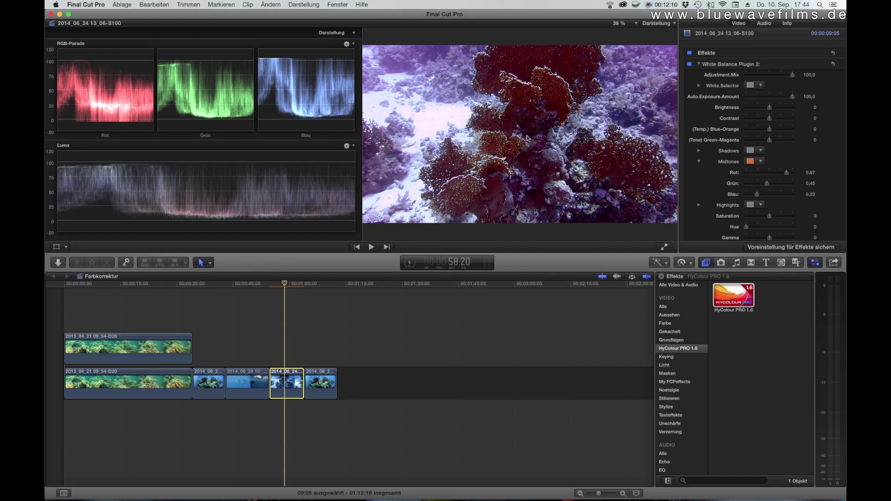
click(758, 194)
click(770, 185)
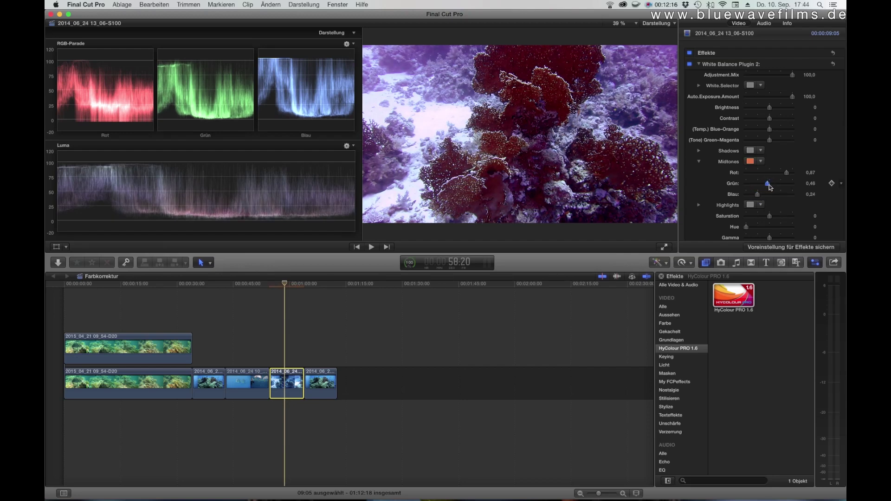
click(770, 185)
click(786, 173)
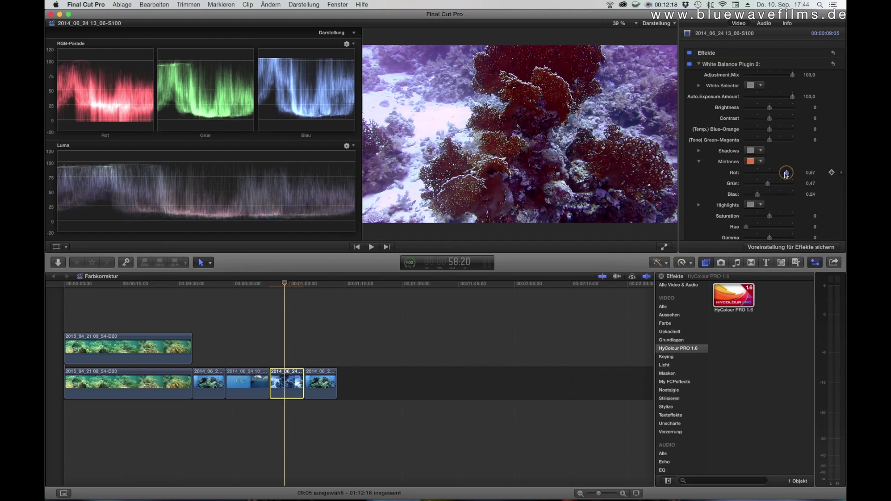
mouse_move(786, 173)
mouse_down()
mouse_move(794, 174)
mouse_move(787, 175)
mouse_up()
Step: Set White Balance Plugin 2 Shadows red to about 0.47 and Highlights to about 0.64 red, 0.47 green and 0.34 blue
click(699, 152)
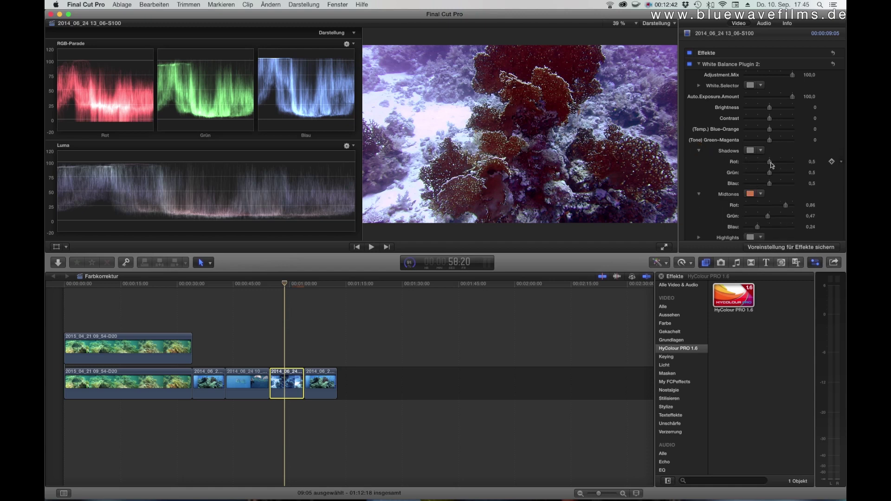
mouse_move(769, 162)
mouse_down()
mouse_move(779, 165)
mouse_move(768, 166)
mouse_up()
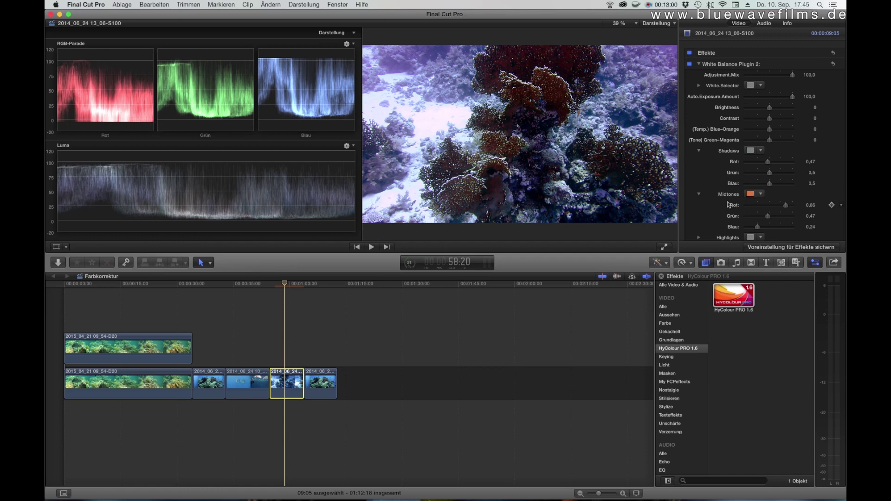
scroll(739, 212, down, 1)
scroll(739, 212, down, 3)
click(760, 215)
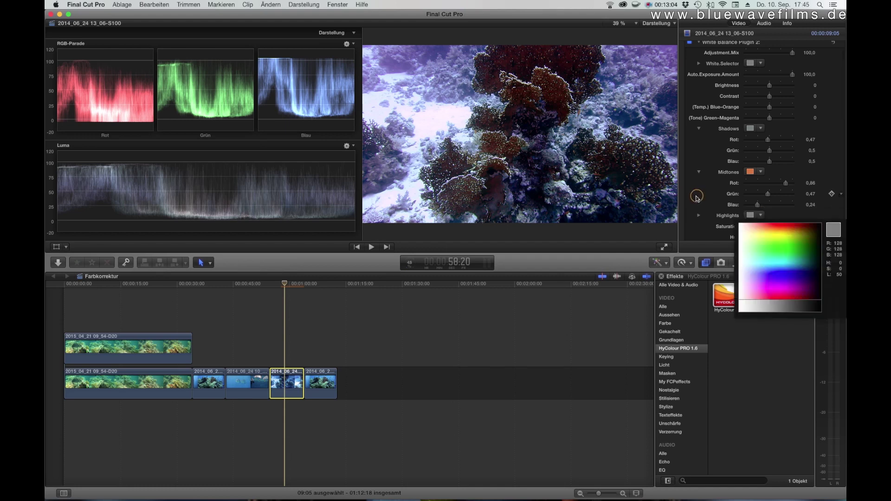
click(698, 210)
scroll(697, 212, down, 5)
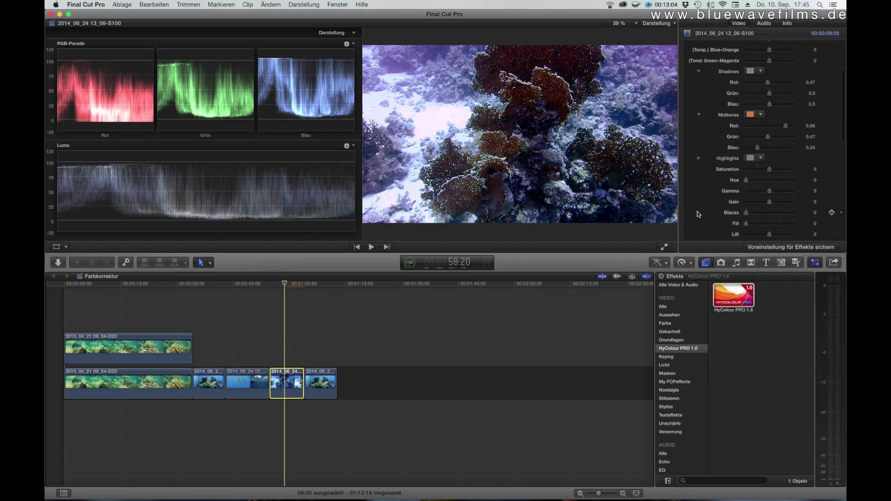
click(699, 158)
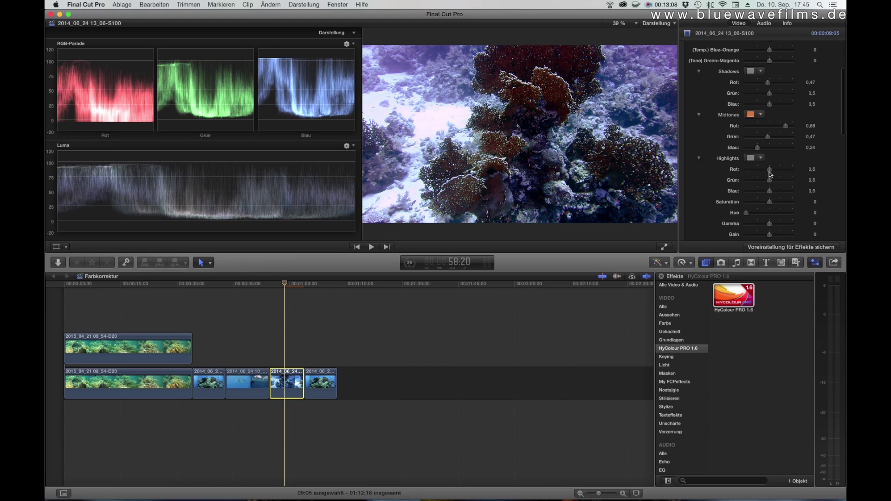
drag(769, 170, 764, 194)
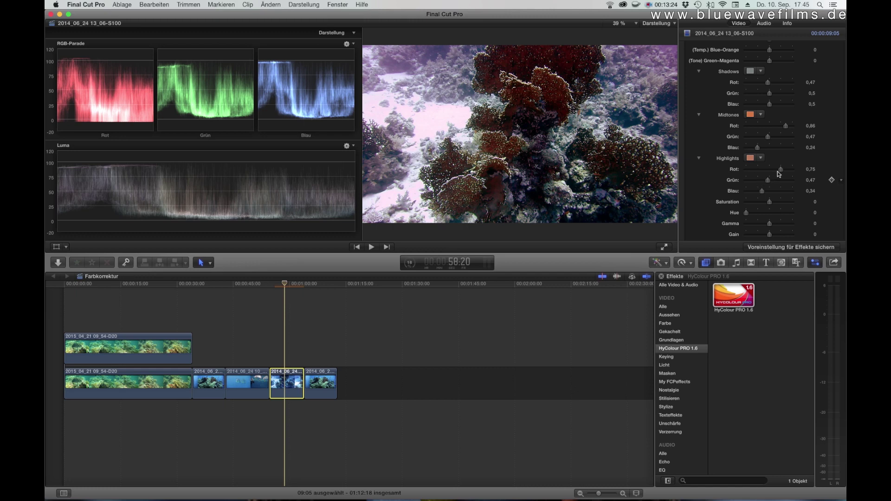
drag(777, 171, 777, 171)
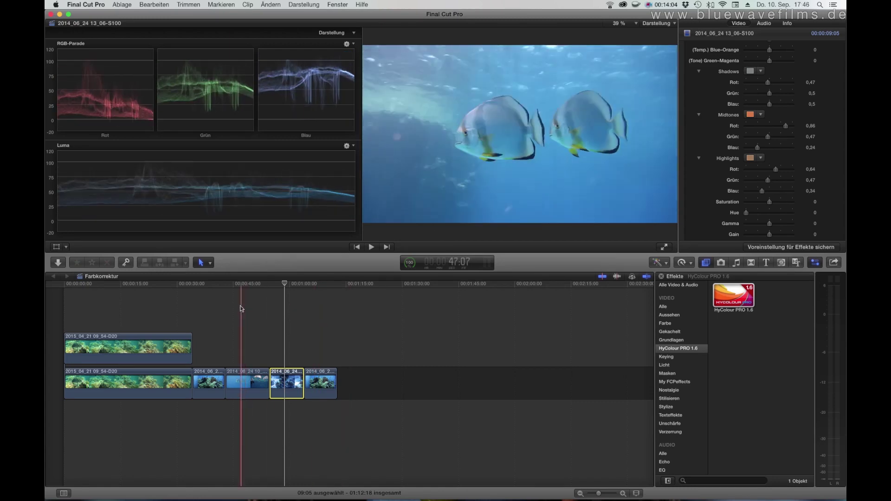
Step: Select the batfish clip 2014_06_24 10_45-D20 and play it from about 48 seconds
click(250, 383)
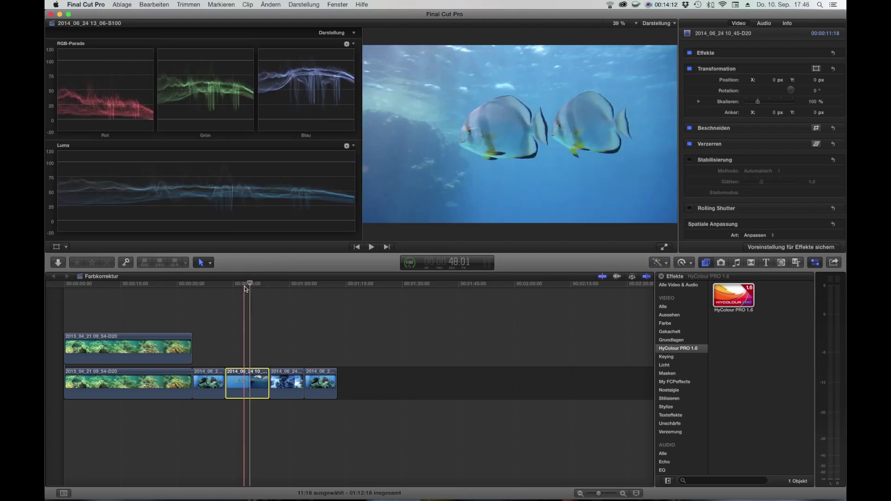
key(space)
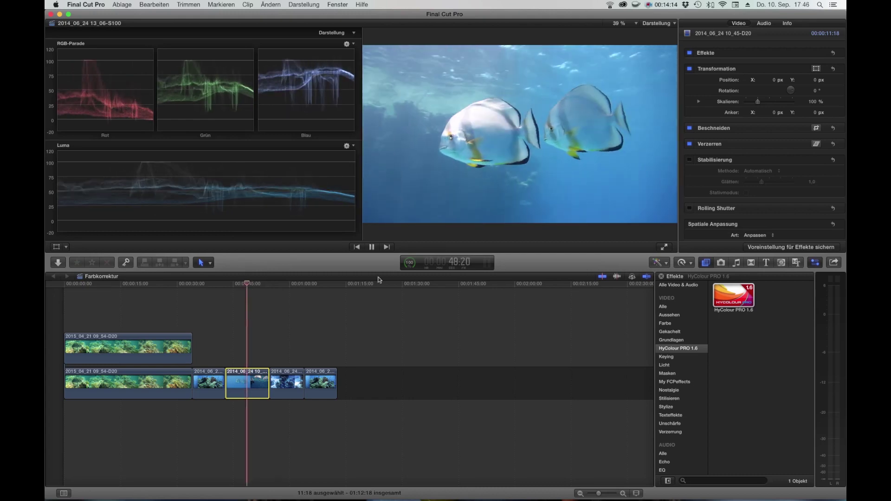